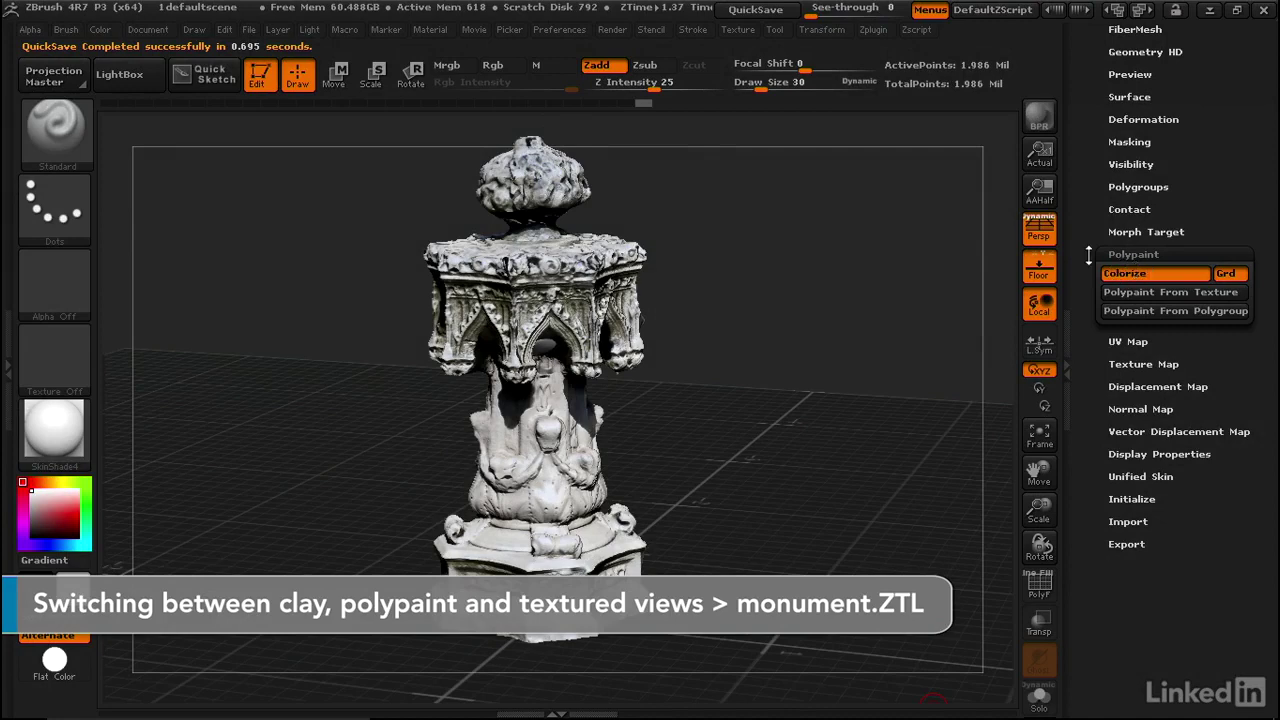
Step: Open the Material picker from the left shelf over the polypainted pillar
{"action": "left_click", "coordinate": [58, 435]}
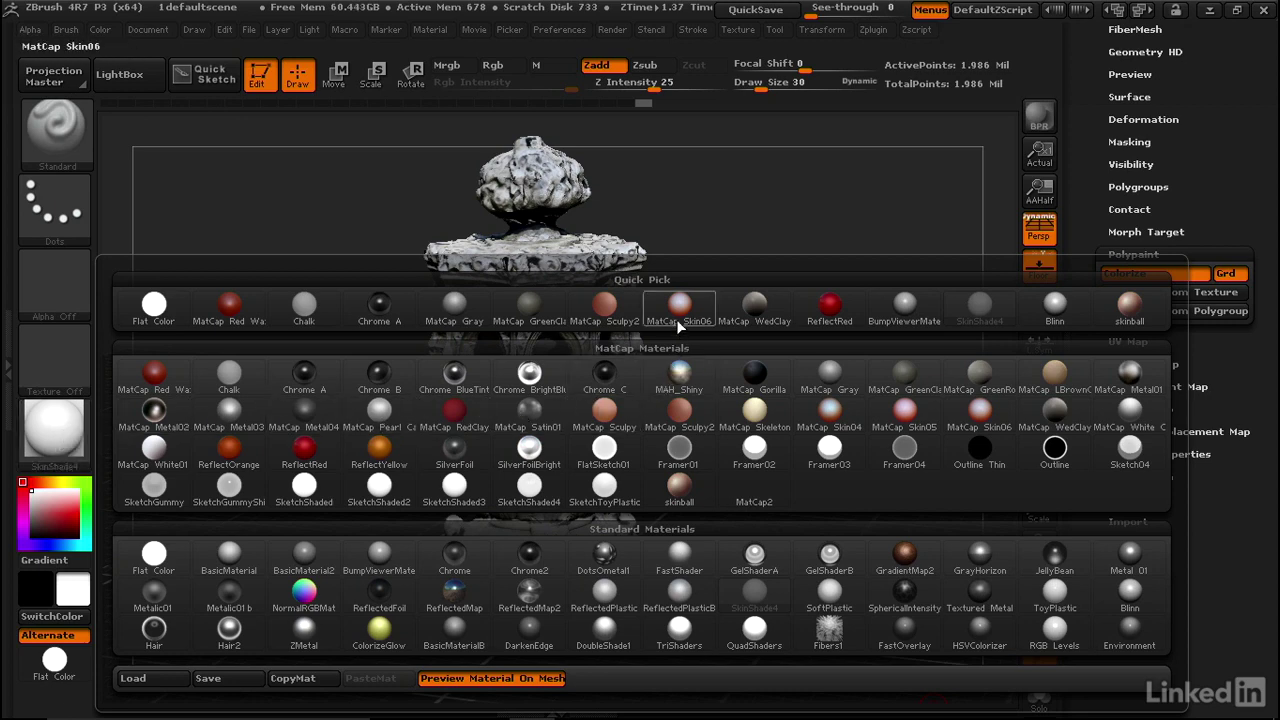
Step: Apply MatCap Skin06 with Colorize off, then show Texture 09 on the pillar
{"action": "mouse_move", "coordinate": [680, 324]}
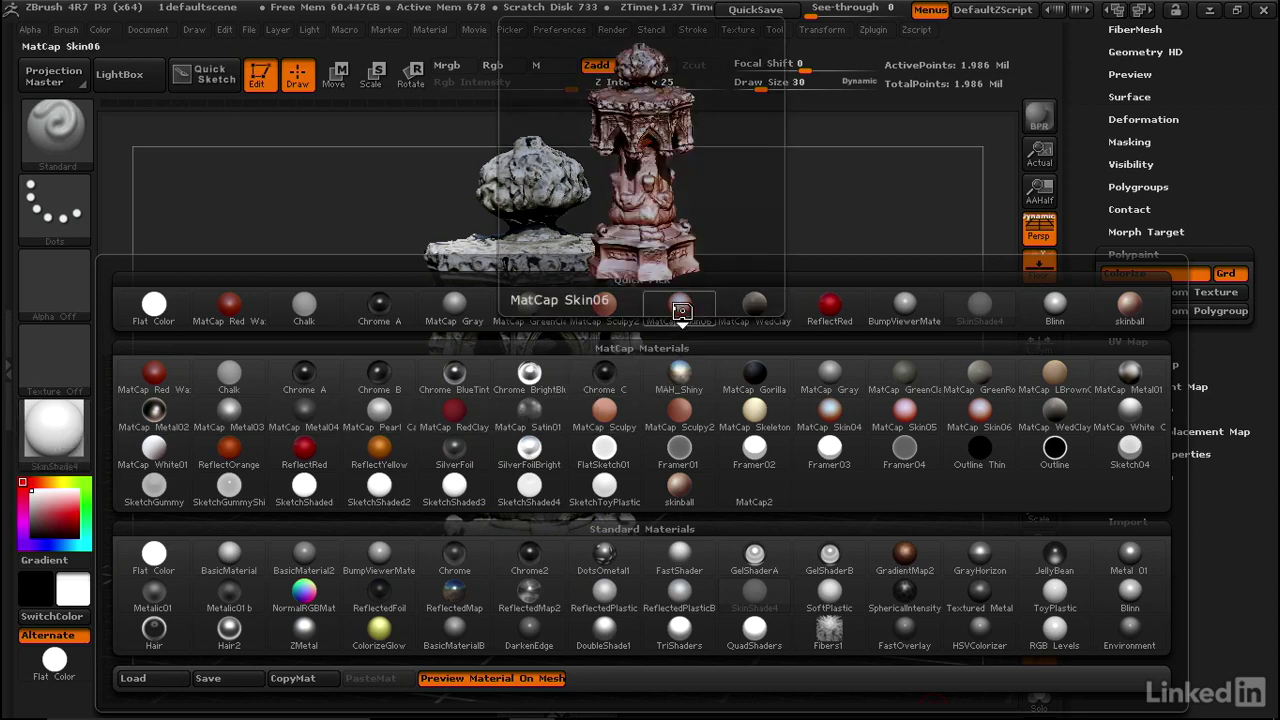
{"action": "left_click", "coordinate": [683, 312]}
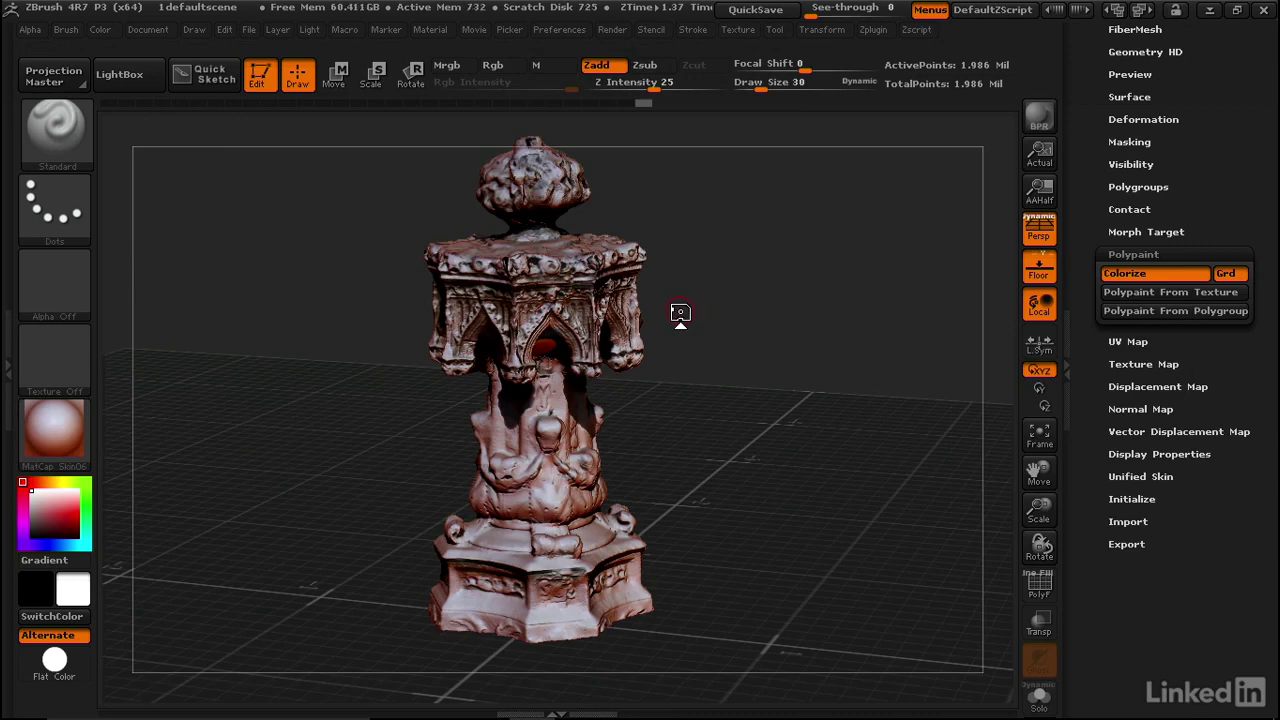
{"action": "left_click", "coordinate": [1136, 274]}
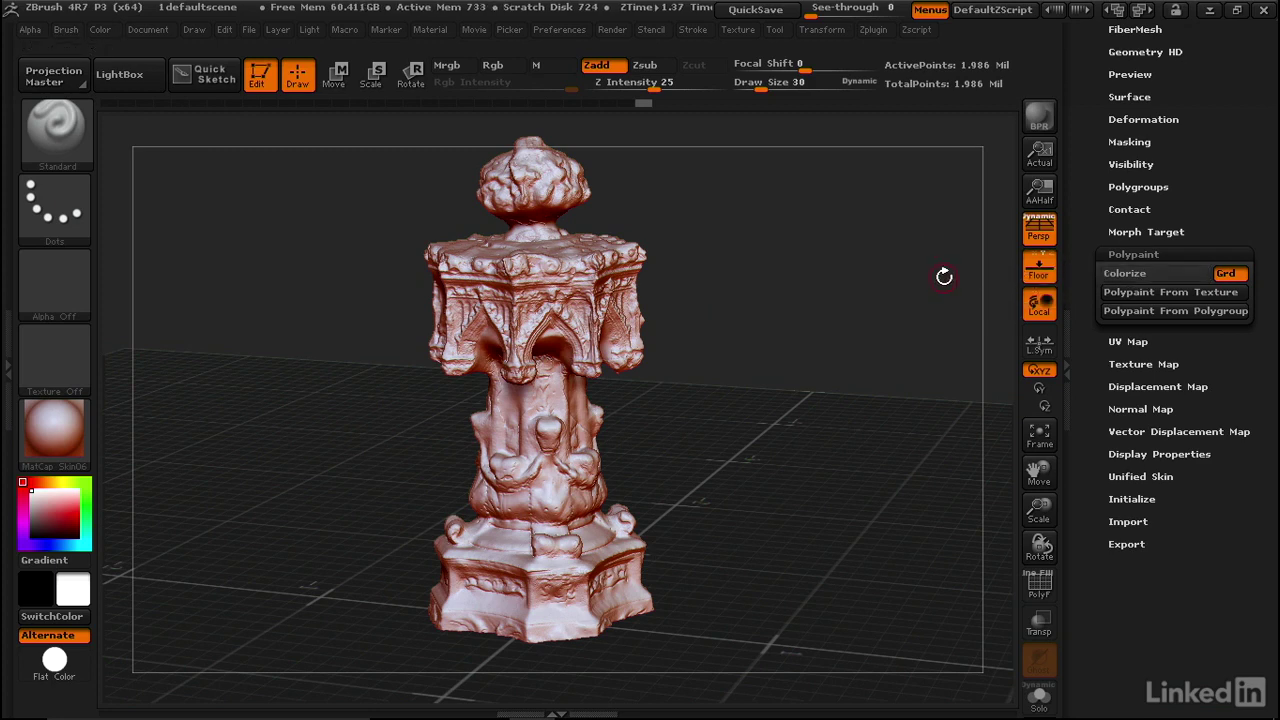
{"action": "left_click", "coordinate": [1124, 366]}
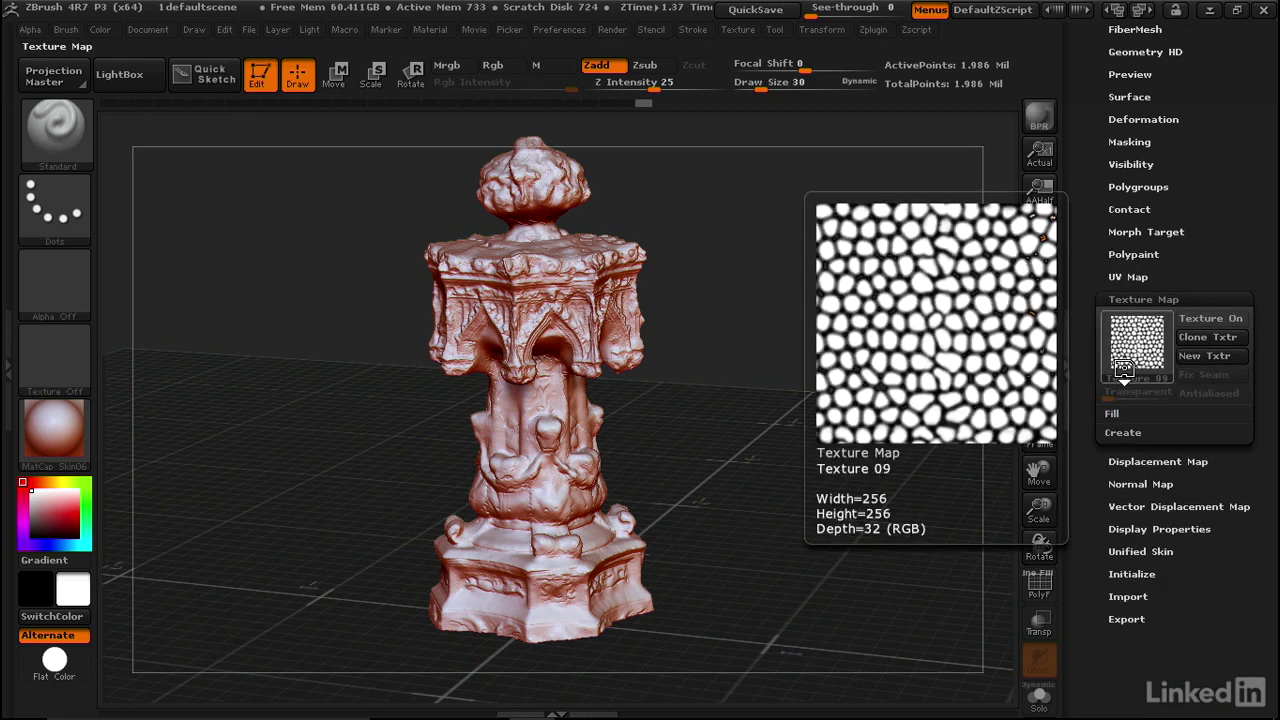
{"action": "left_click", "coordinate": [1193, 317]}
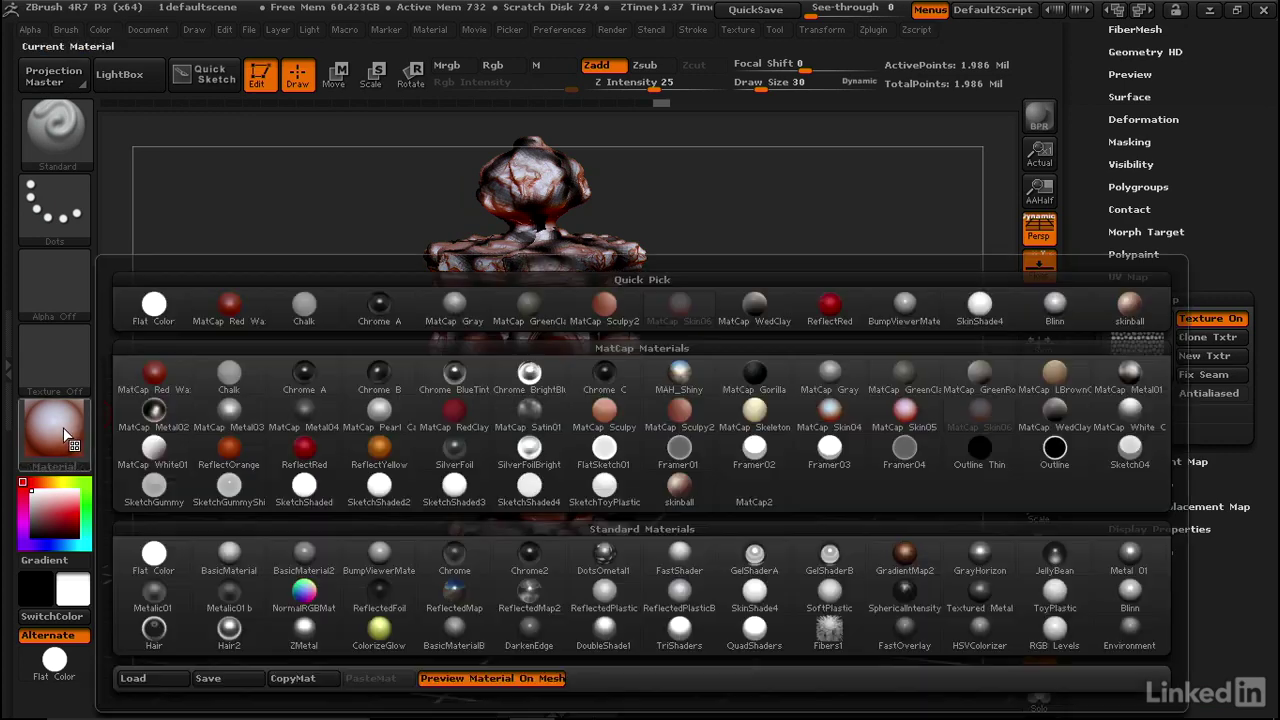
Step: Switch to SkinShade4, turn Colorize back on and turn Texture On off
{"action": "left_click", "coordinate": [65, 428]}
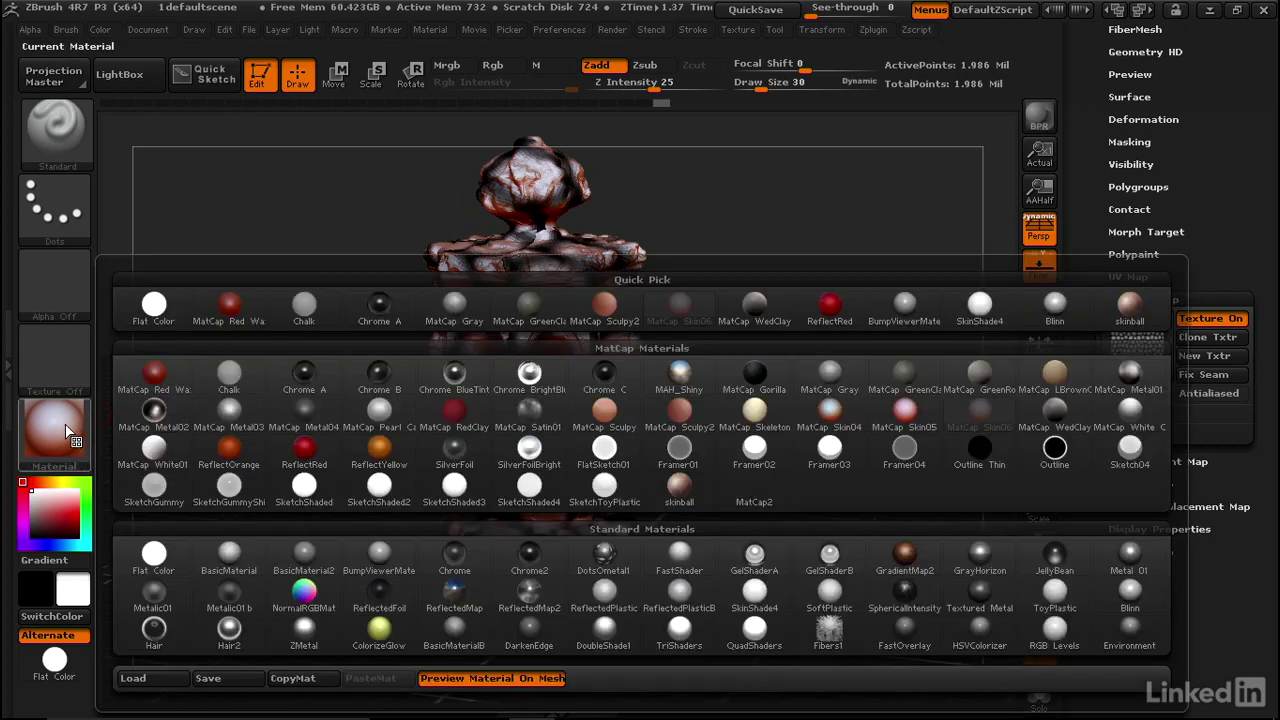
{"action": "left_click", "coordinate": [979, 303]}
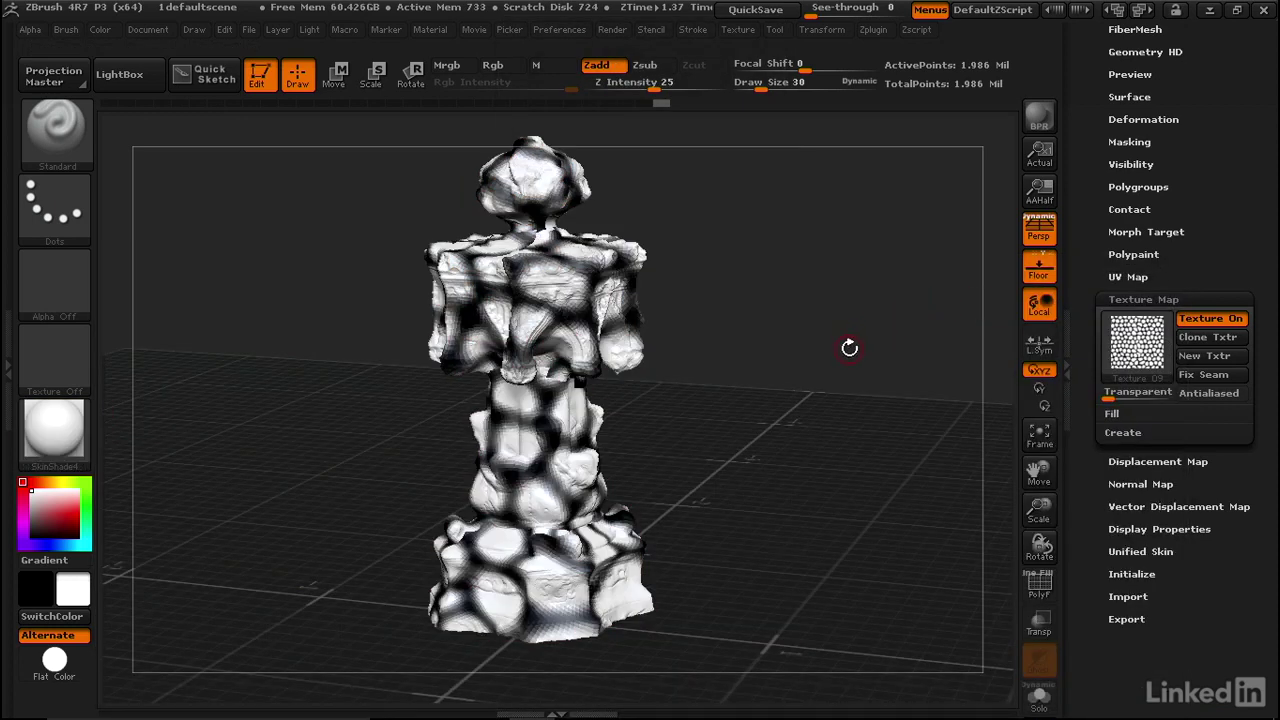
{"action": "left_click", "coordinate": [1134, 254]}
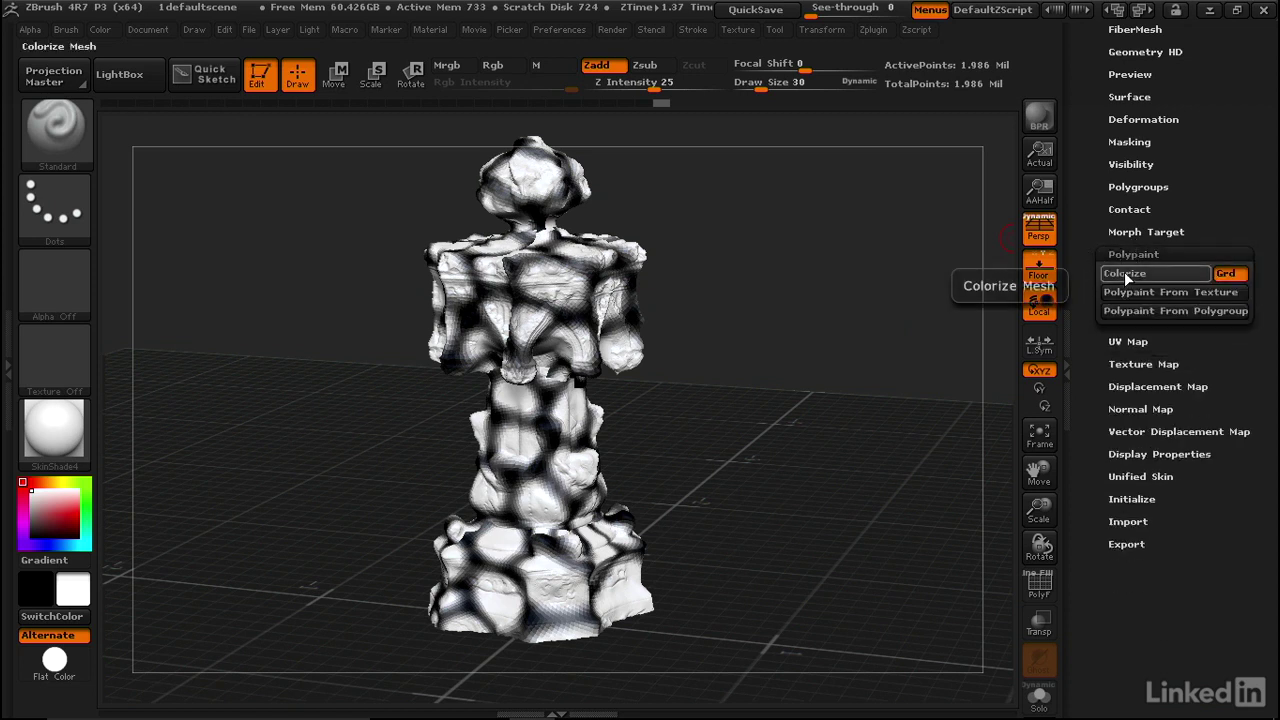
{"action": "left_click", "coordinate": [1124, 272]}
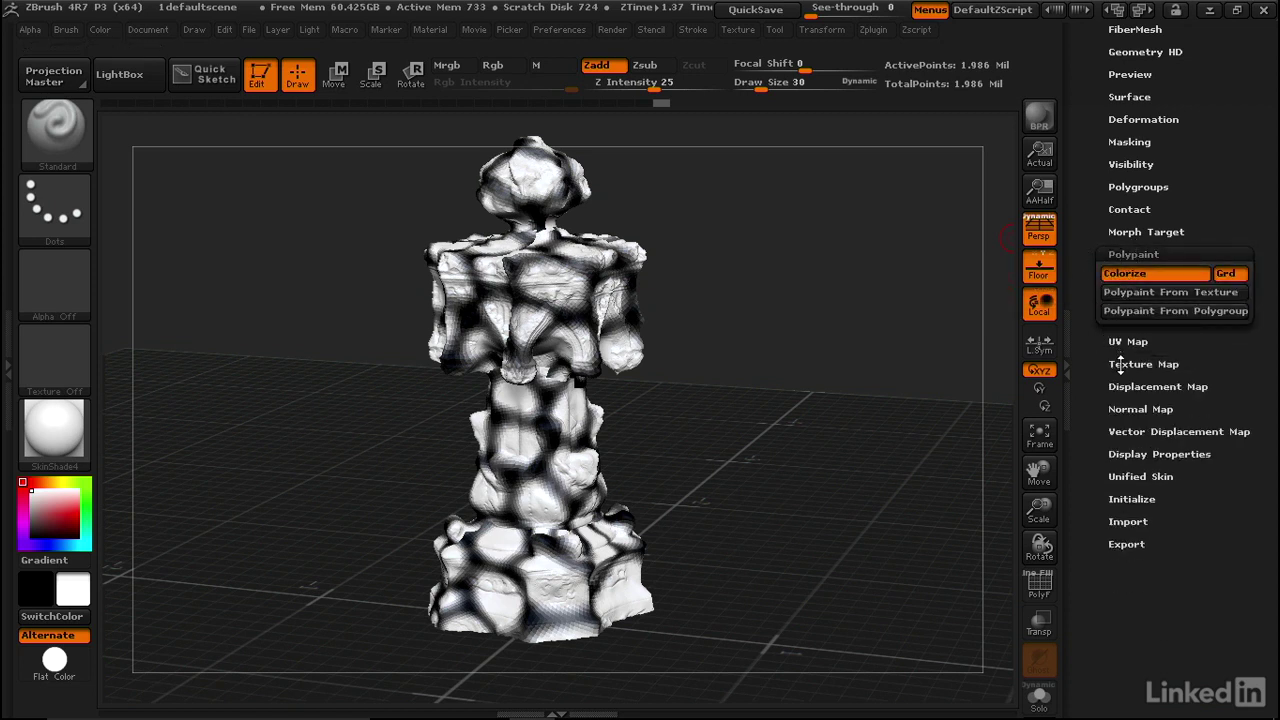
{"action": "left_click", "coordinate": [1122, 364]}
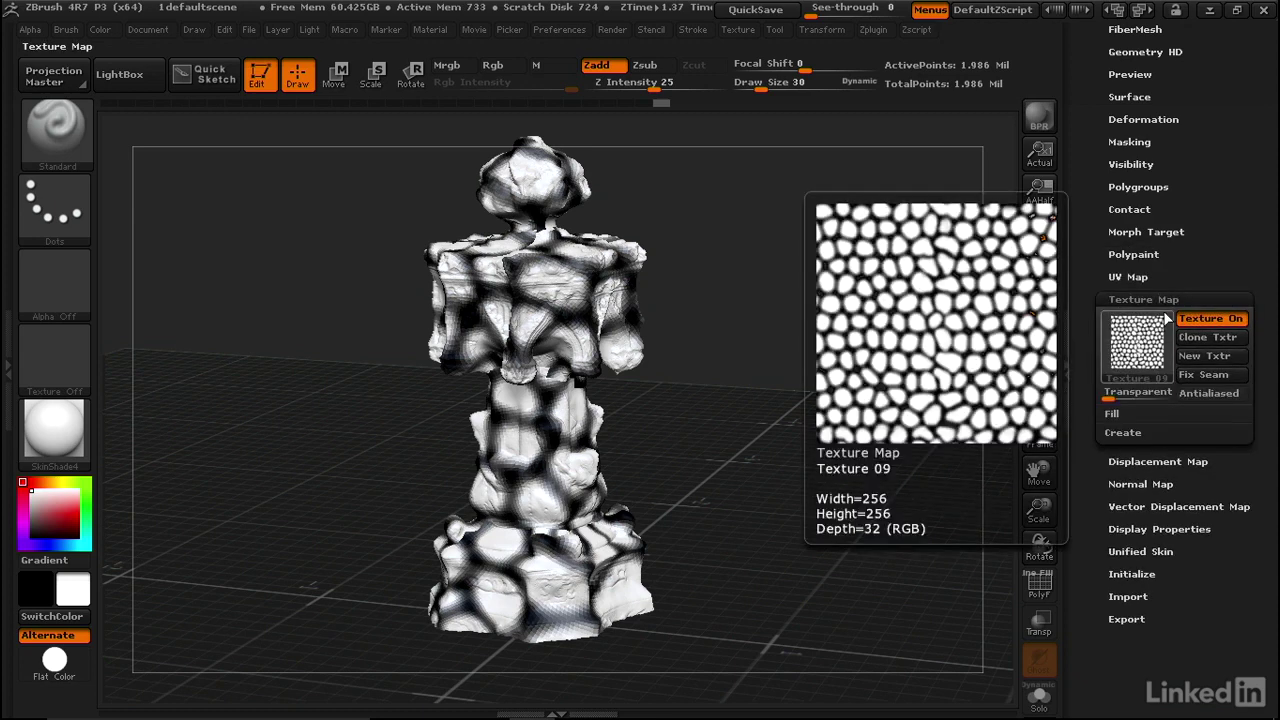
{"action": "mouse_move", "coordinate": [1172, 318]}
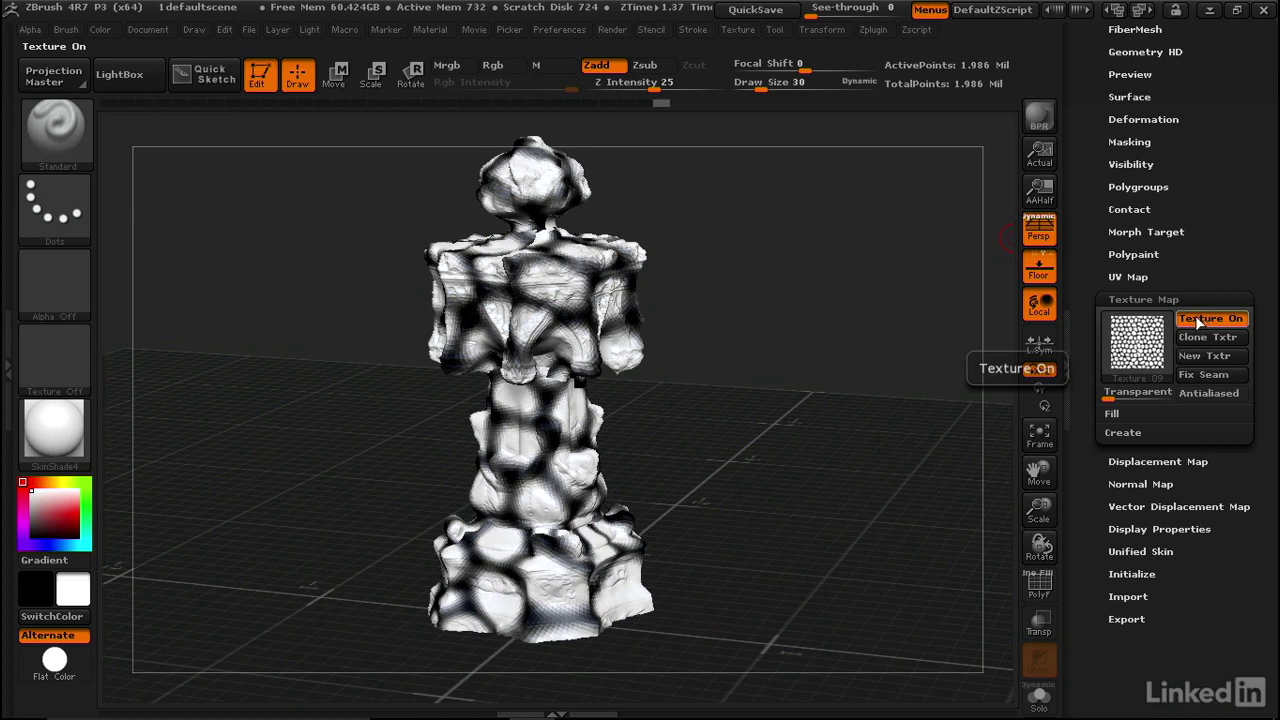
{"action": "left_click", "coordinate": [1196, 316]}
{"action": "left_click", "coordinate": [1130, 254]}
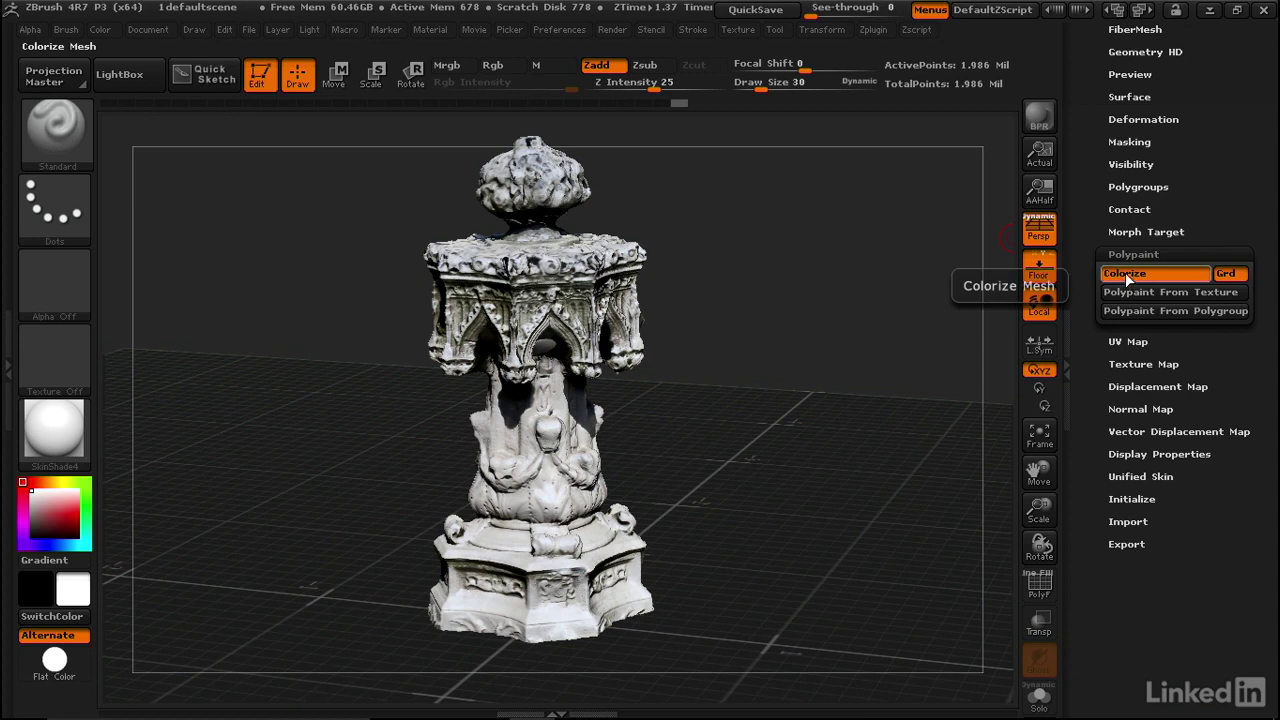
Step: Toggle Colorize off and back on, then display Texture 09 on the pillar
{"action": "left_click", "coordinate": [1125, 275]}
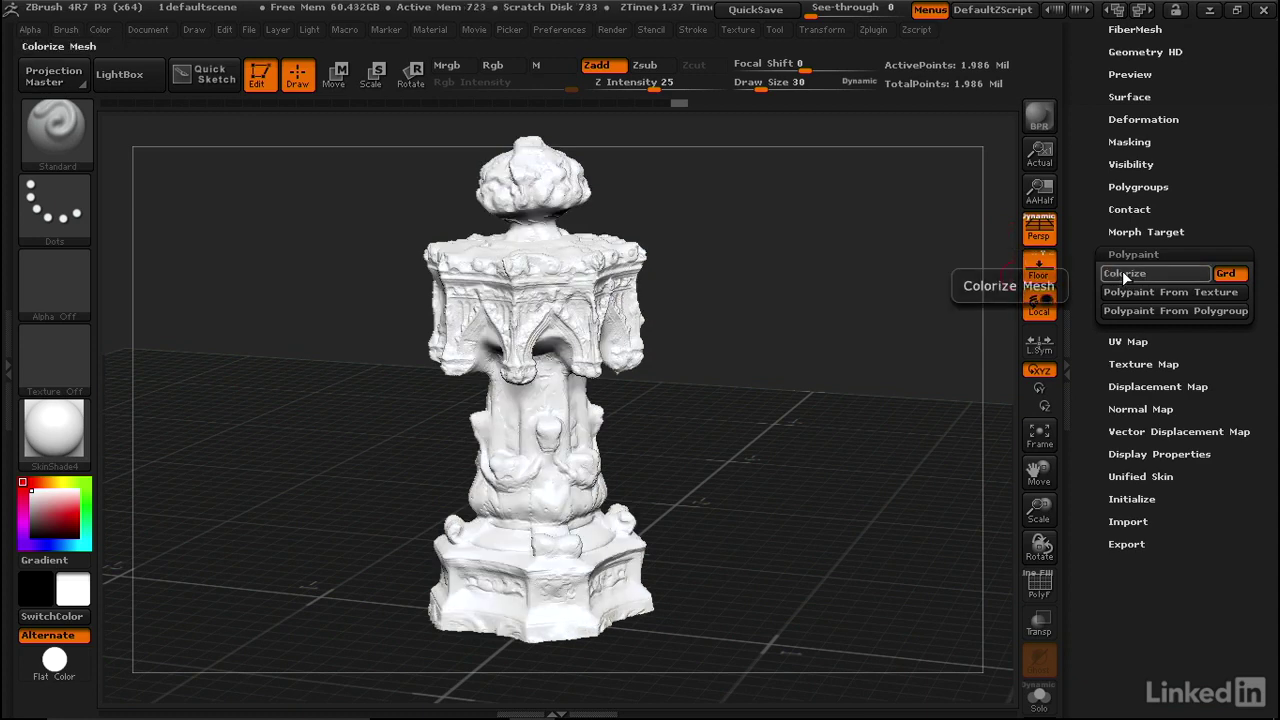
{"action": "left_click", "coordinate": [1125, 273]}
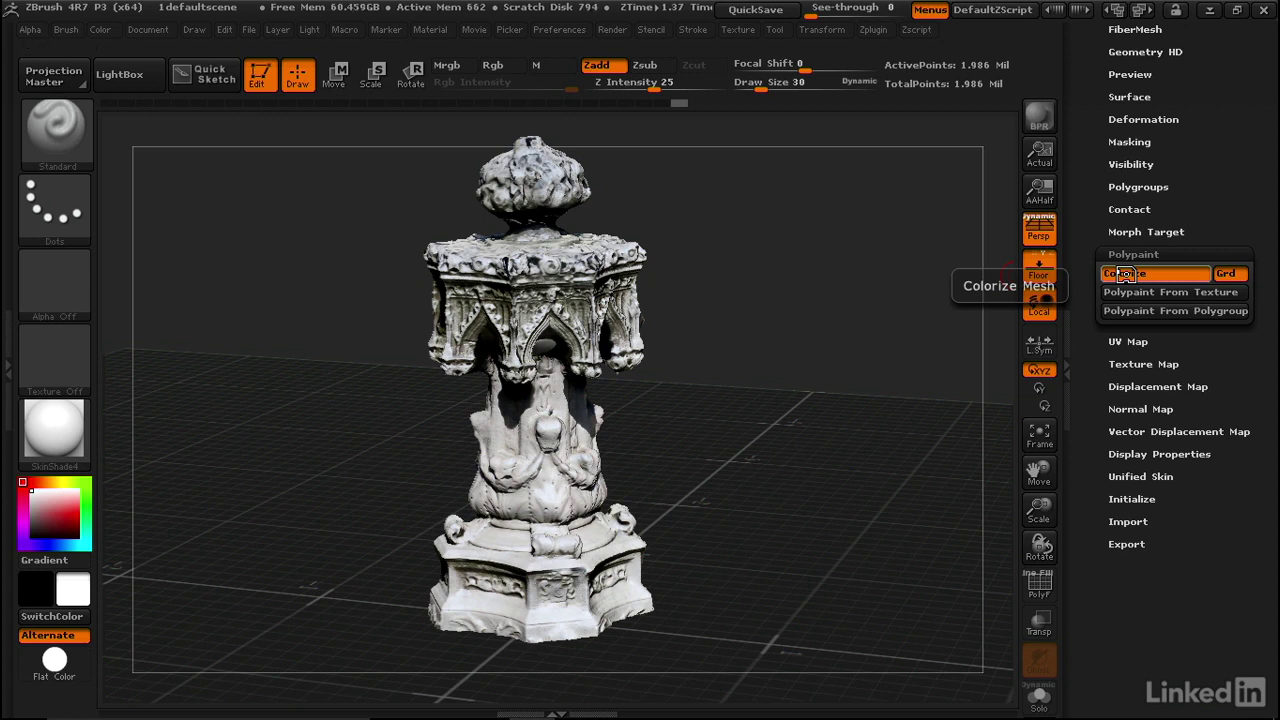
{"action": "left_click", "coordinate": [1143, 364]}
{"action": "left_click", "coordinate": [1208, 317]}
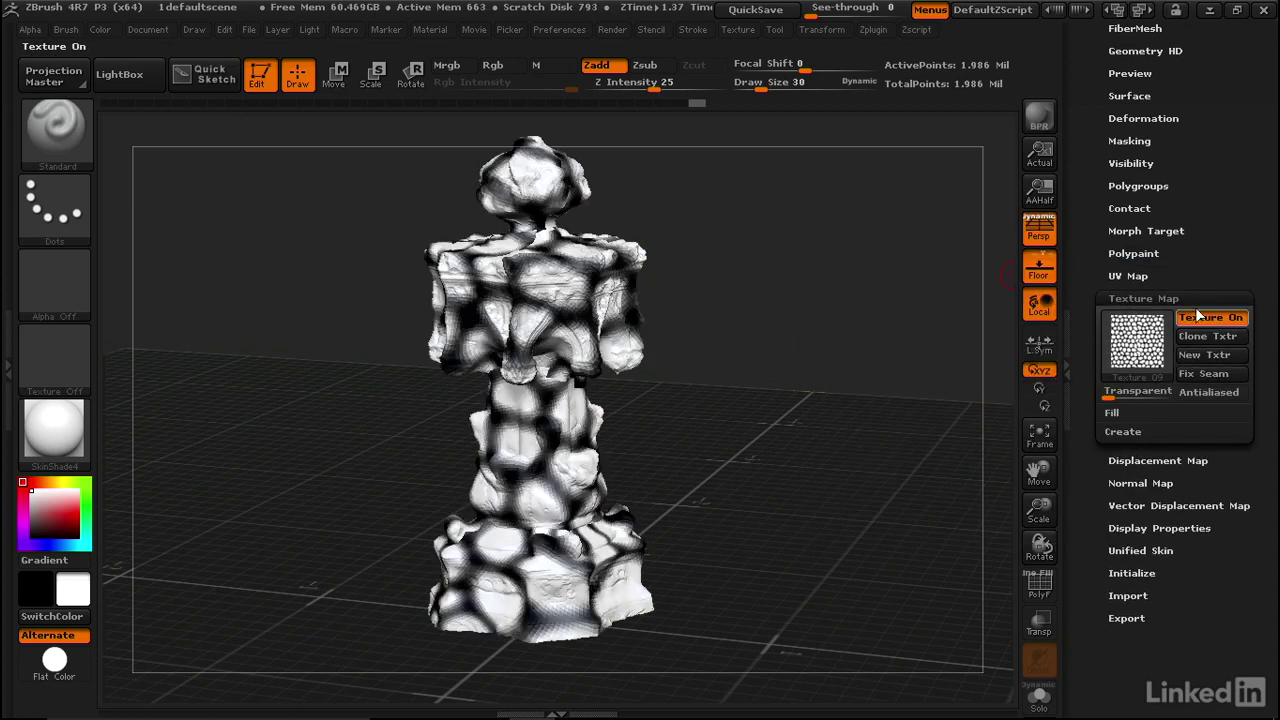
{"action": "left_click", "coordinate": [1134, 253]}
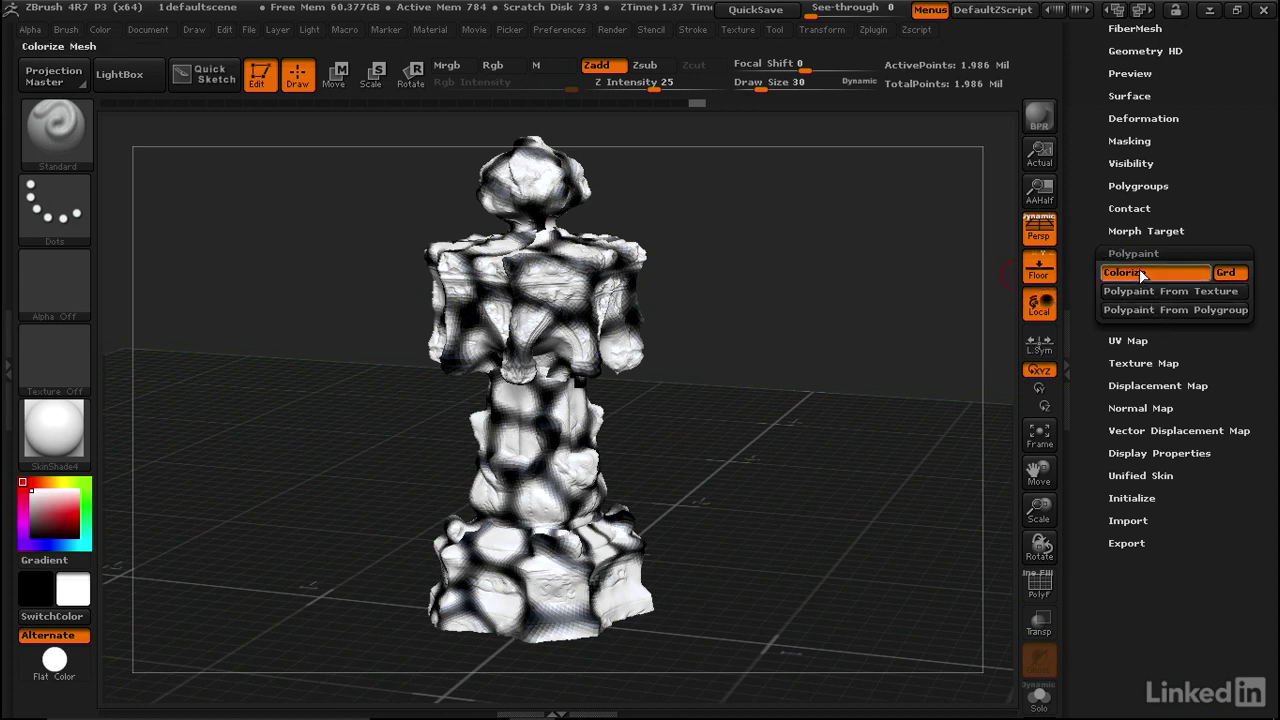
{"action": "left_click", "coordinate": [1136, 363]}
{"action": "mouse_move", "coordinate": [1166, 345]}
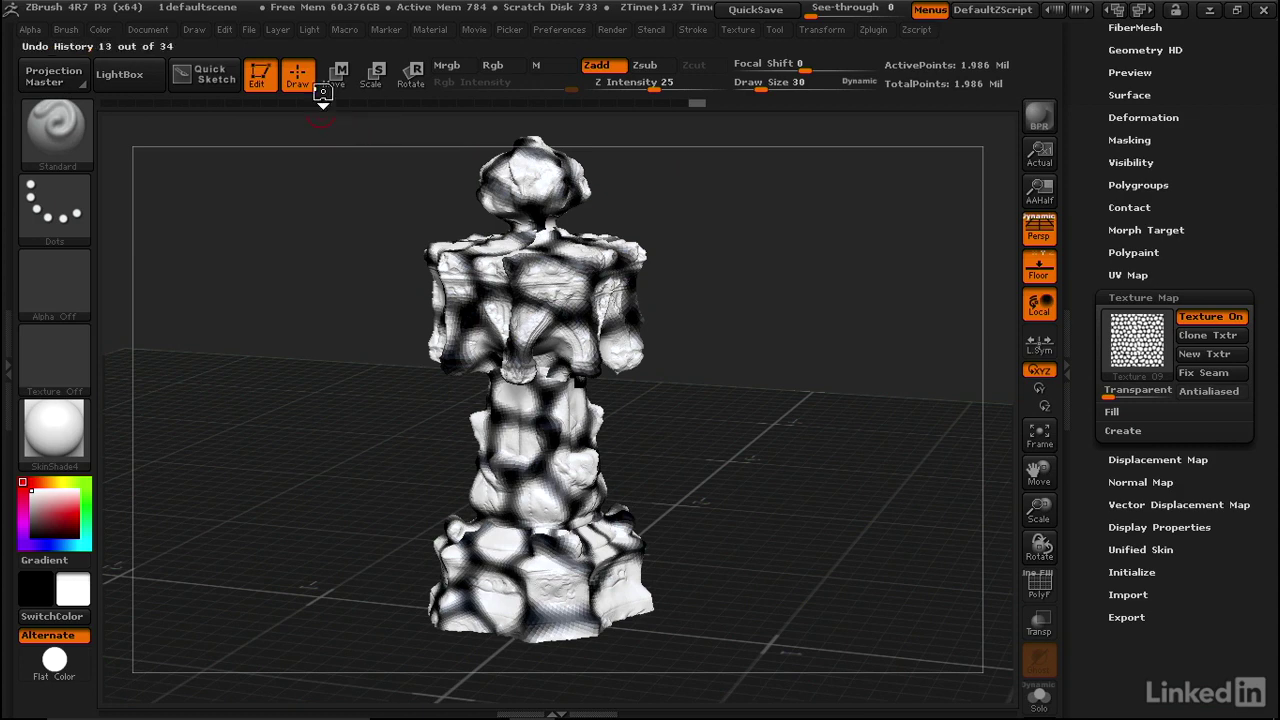
{"action": "left_click", "coordinate": [345, 31]}
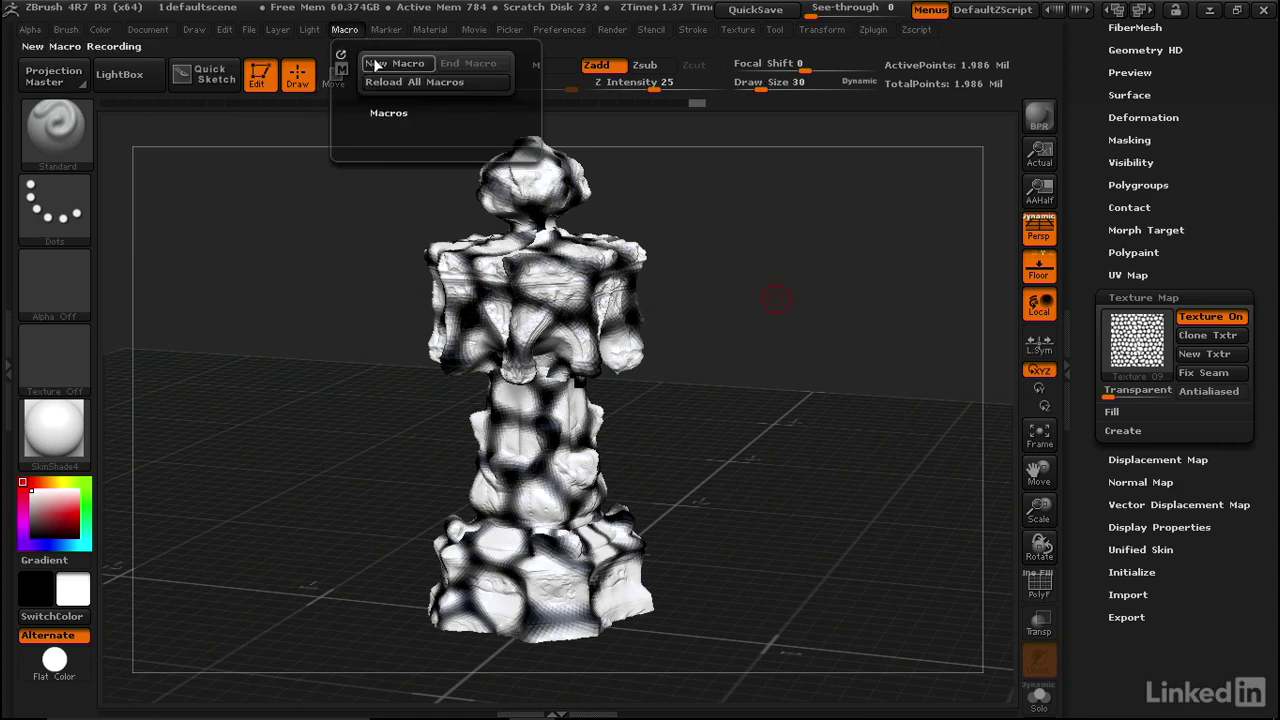
Step: Start a new macro without initializing, recording Texture On and Colorize turned off
{"action": "left_click", "coordinate": [397, 63]}
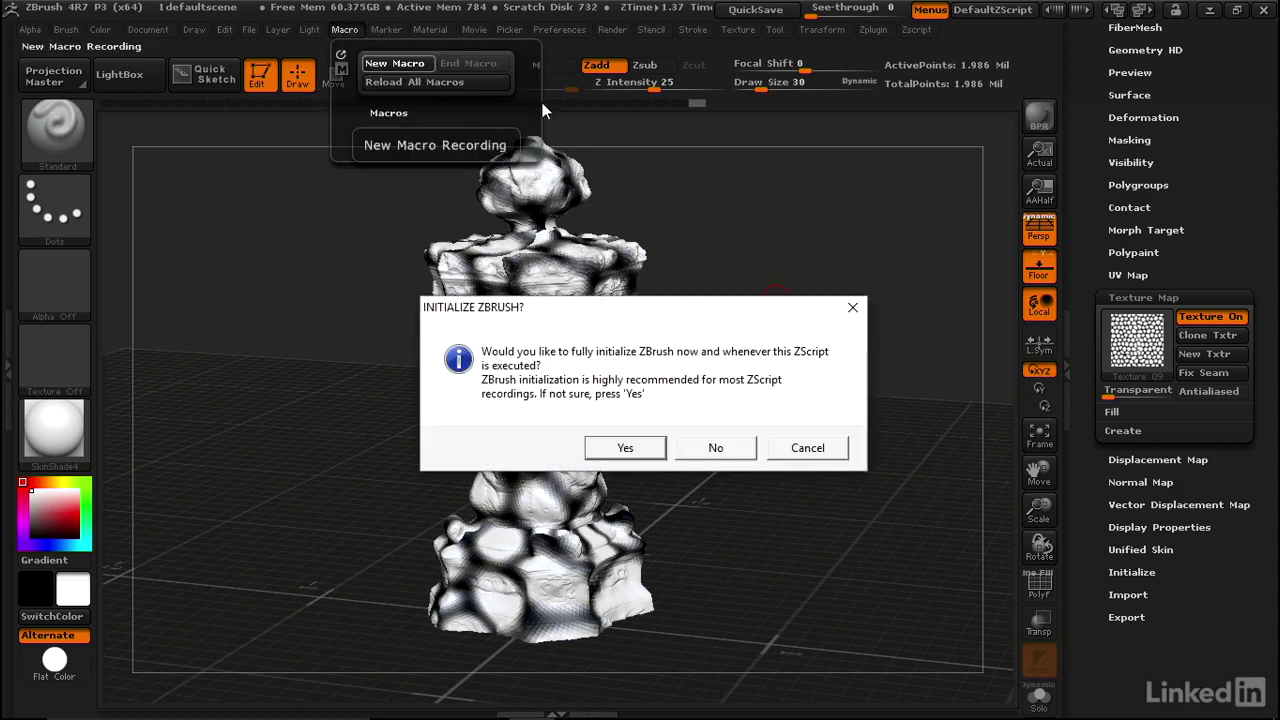
{"action": "left_click", "coordinate": [716, 450]}
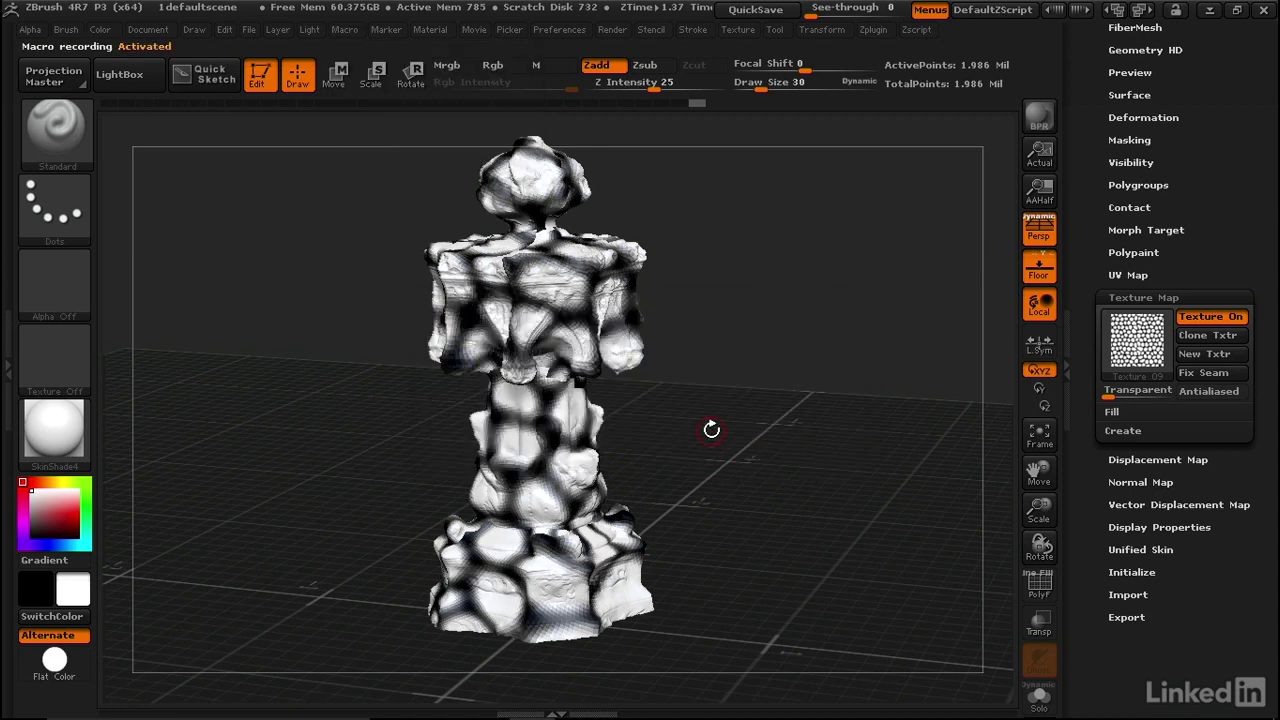
{"action": "left_click", "coordinate": [1210, 318]}
{"action": "left_click", "coordinate": [1133, 252]}
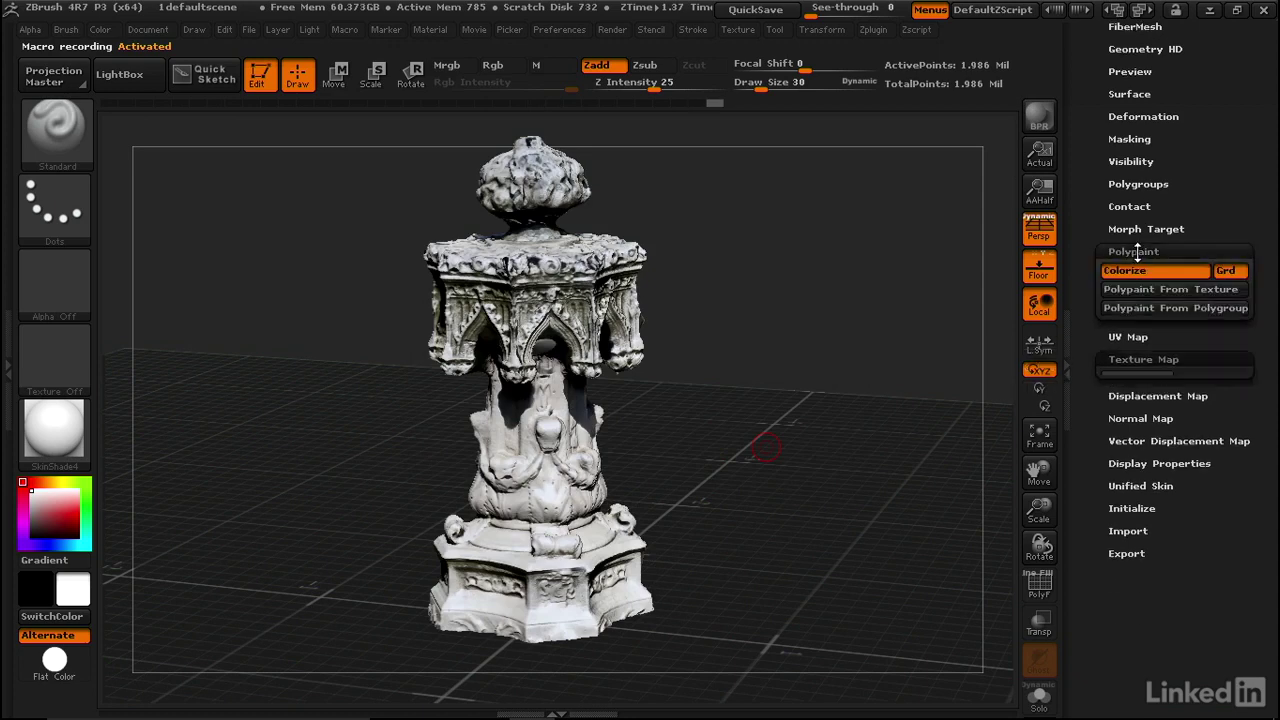
{"action": "left_click", "coordinate": [1144, 271]}
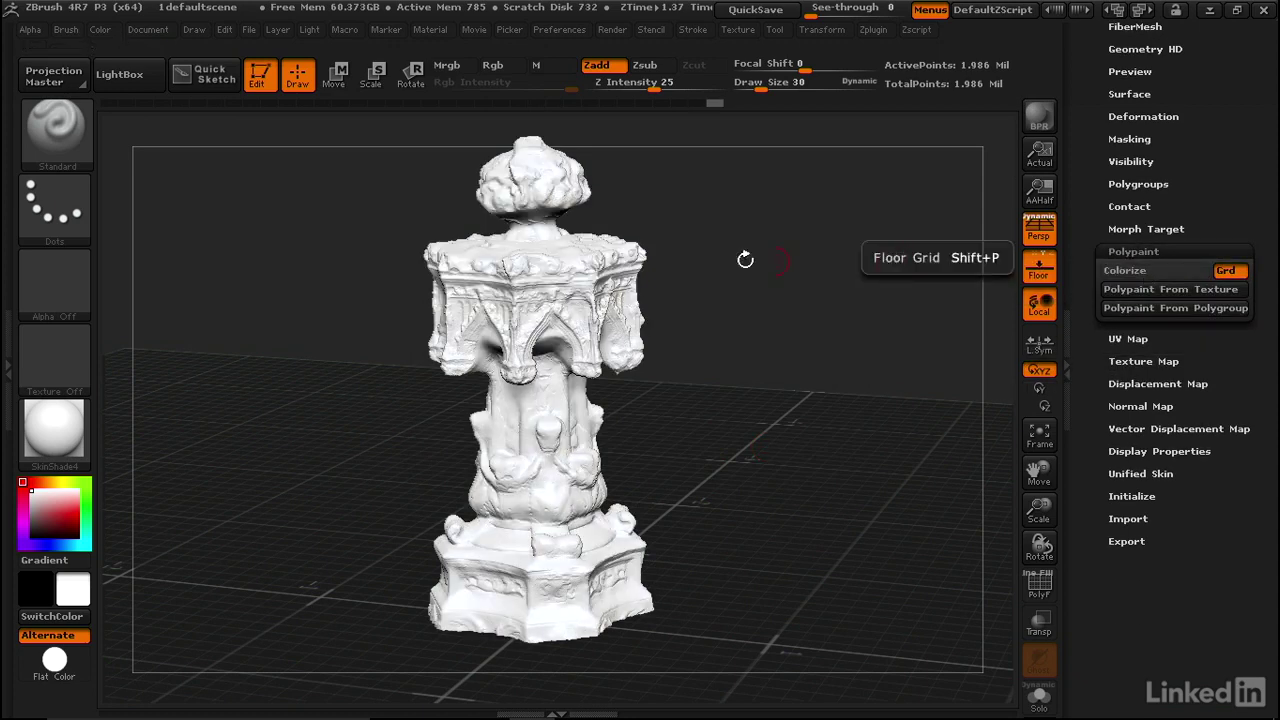
Step: Record applying MatCap Skin06 to the pillar, then end the macro recording
{"action": "left_click", "coordinate": [54, 430]}
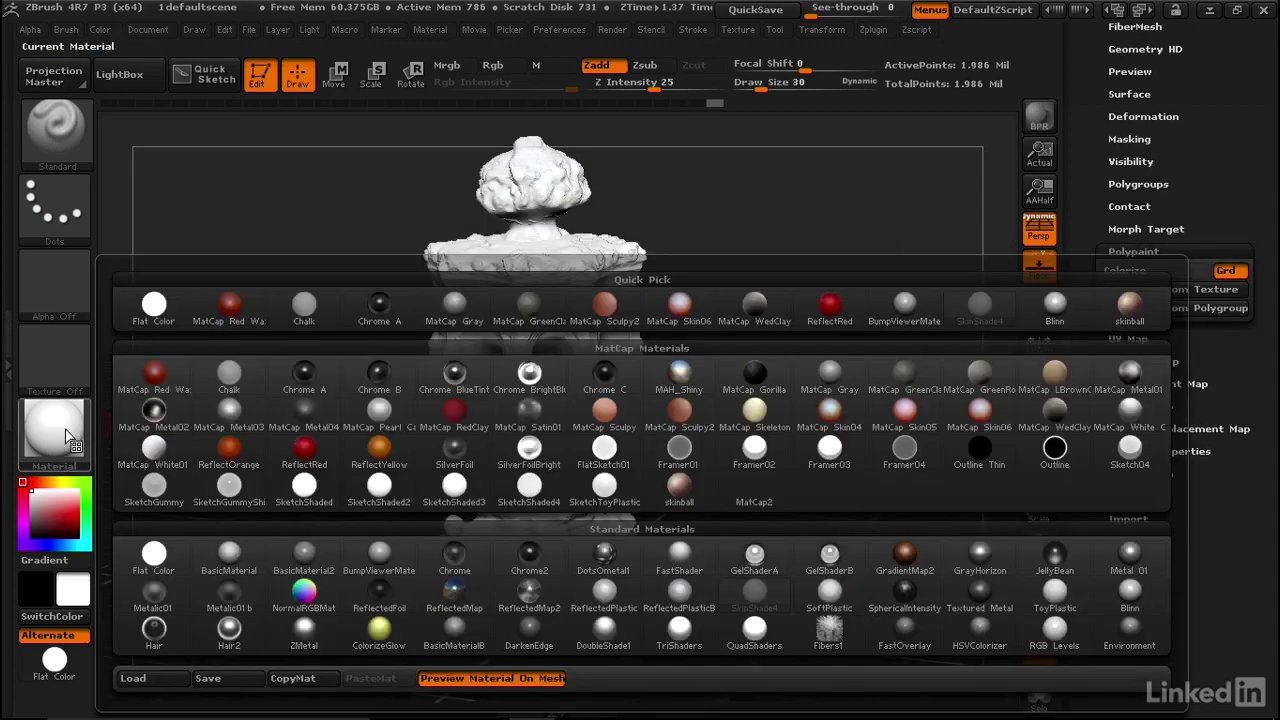
{"action": "left_click", "coordinate": [686, 324]}
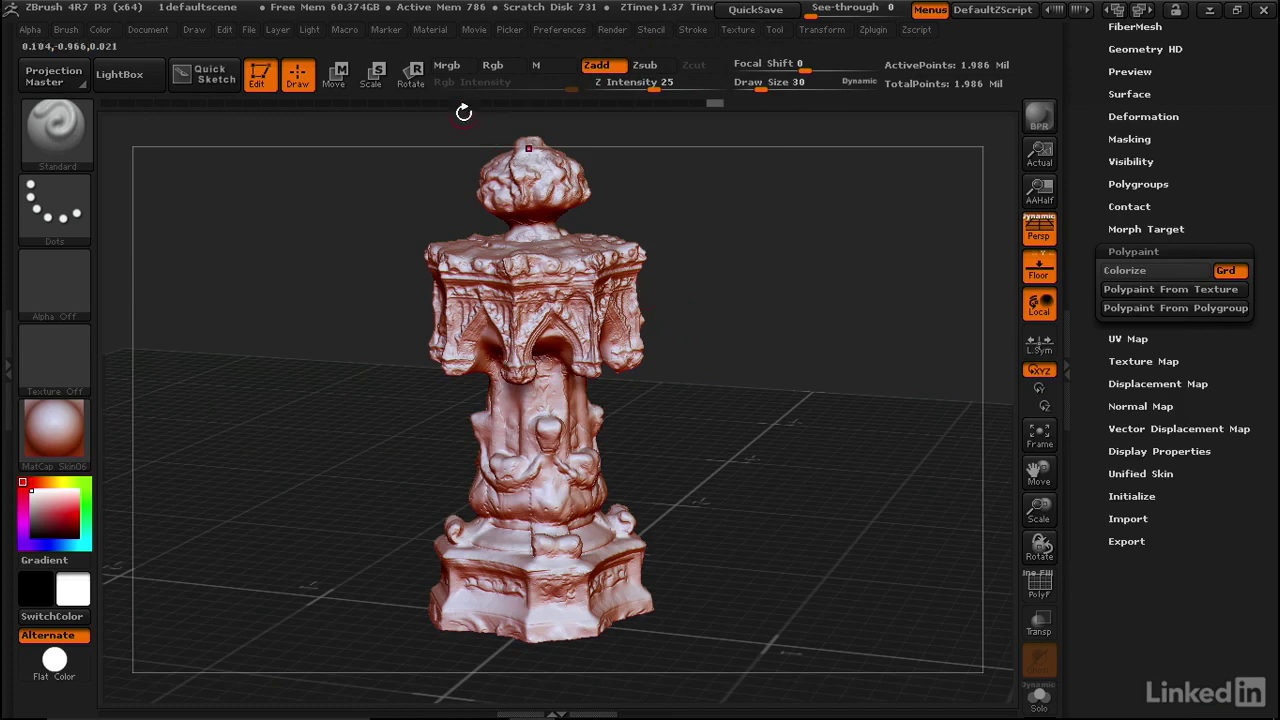
{"action": "left_click", "coordinate": [345, 29]}
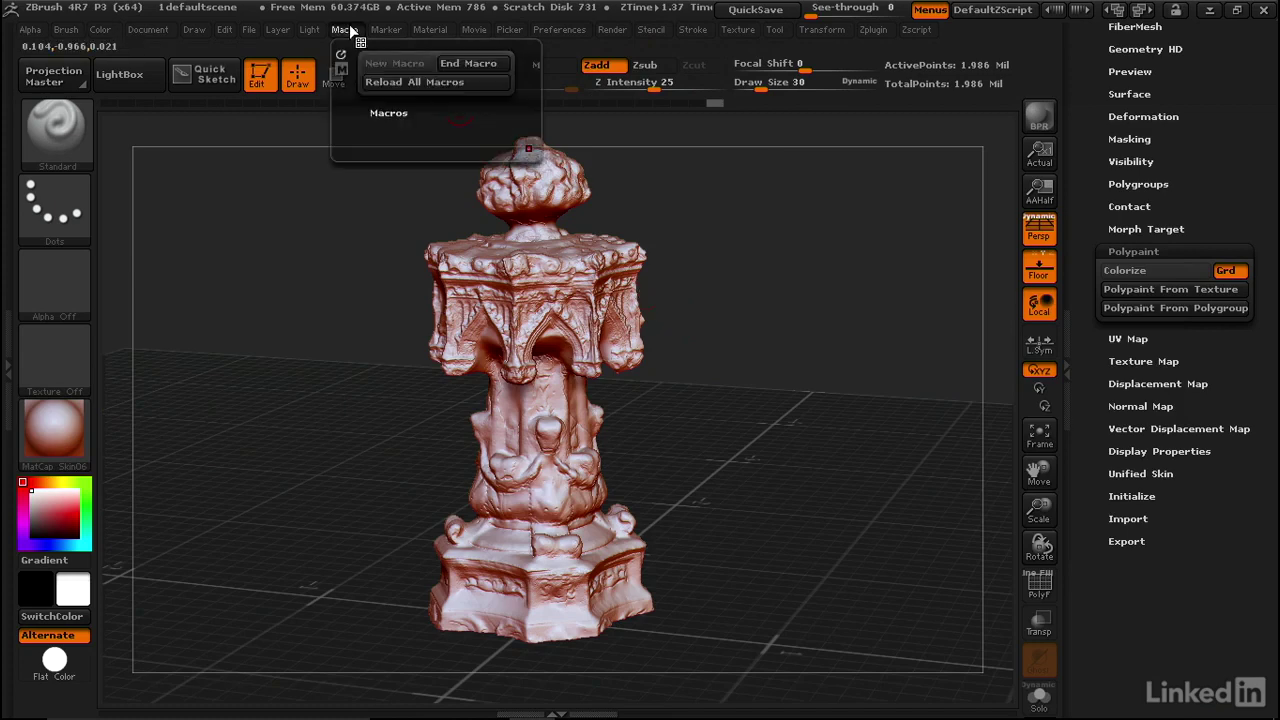
{"action": "left_click", "coordinate": [463, 62]}
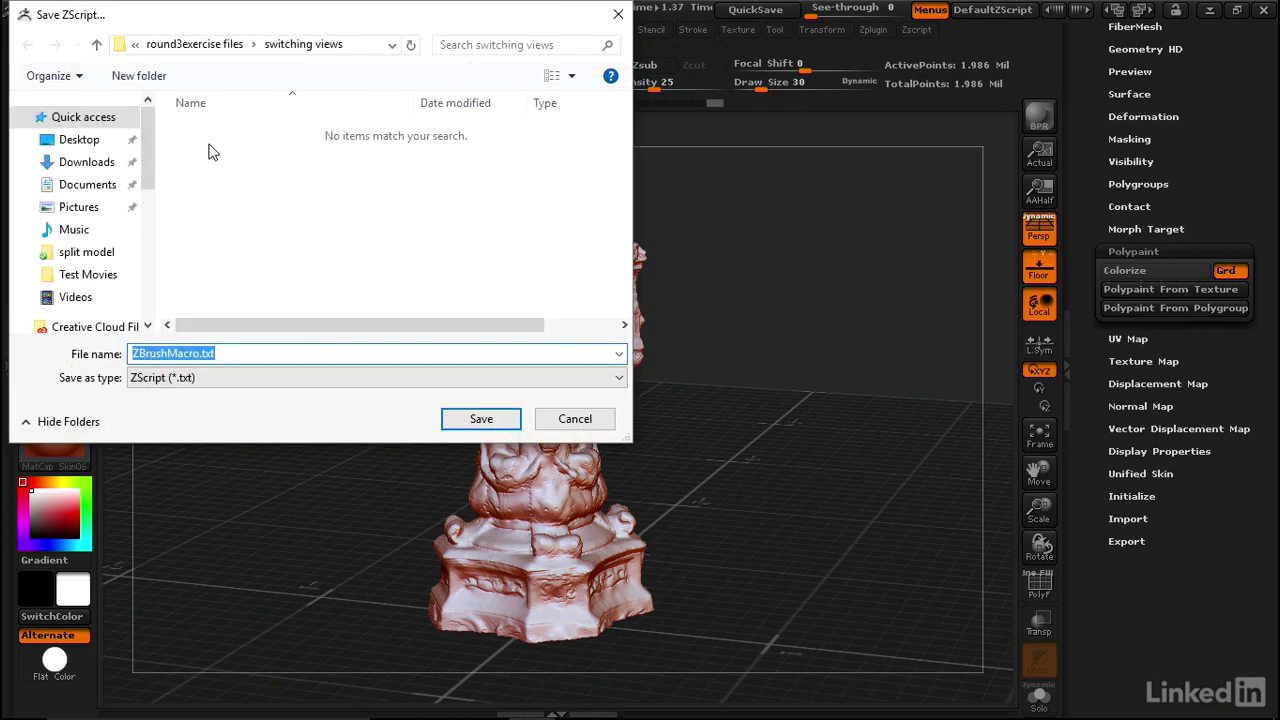
Step: Browse to C:\Program Files (x86)\Pixologic\ZBrush 4R7\ZStartup\Macros\Misc in the save dialog
{"action": "left_click_drag", "start_coordinate": [150, 135], "coordinate": [157, 245]}
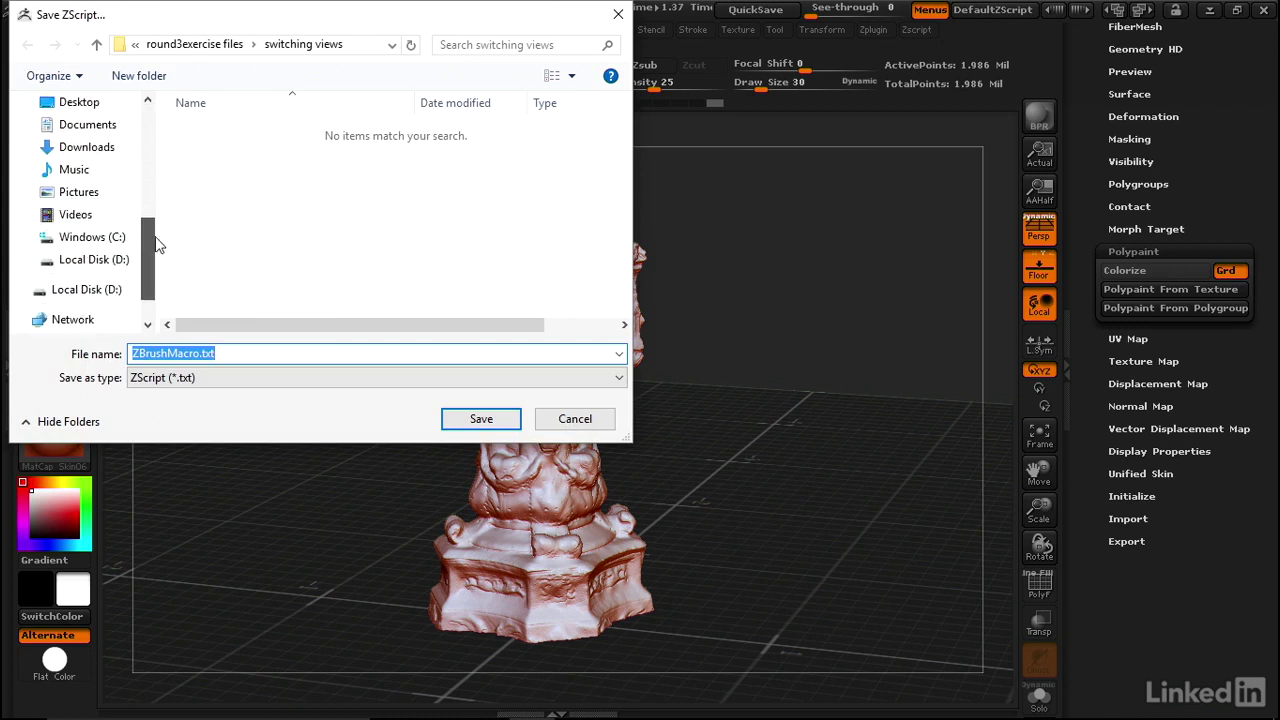
{"action": "left_click", "coordinate": [97, 242]}
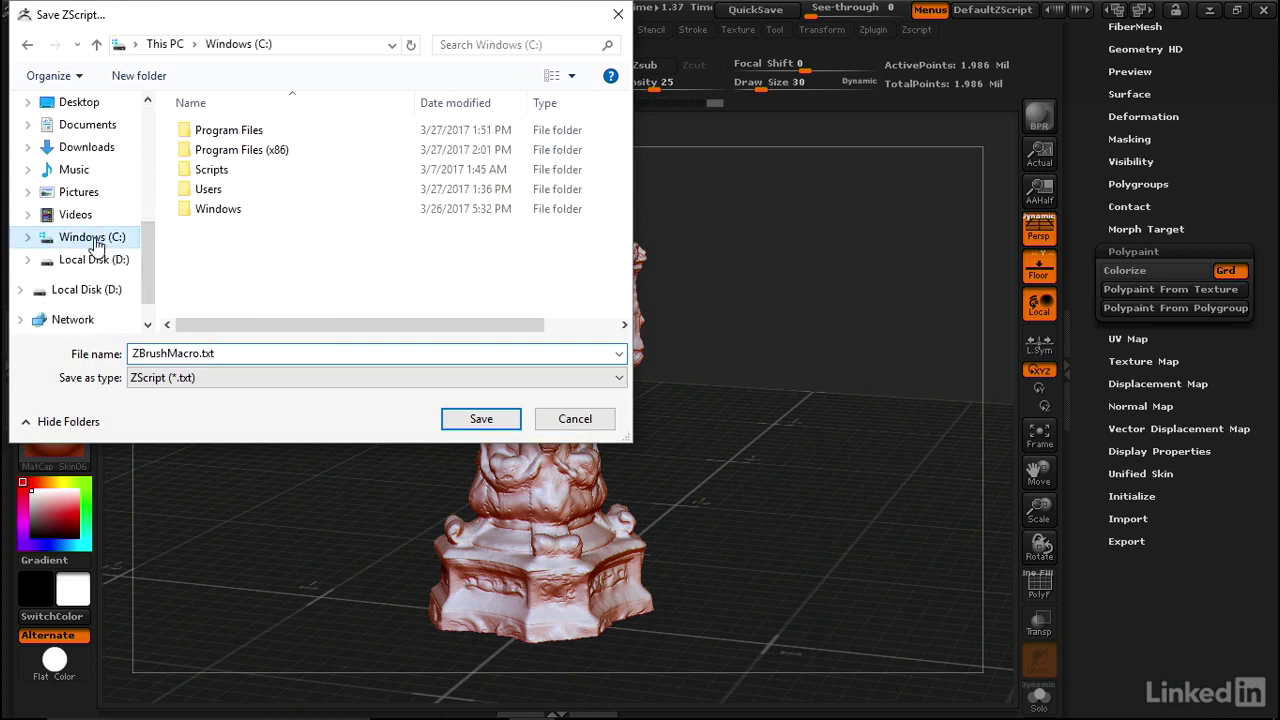
{"action": "double_click", "coordinate": [255, 156]}
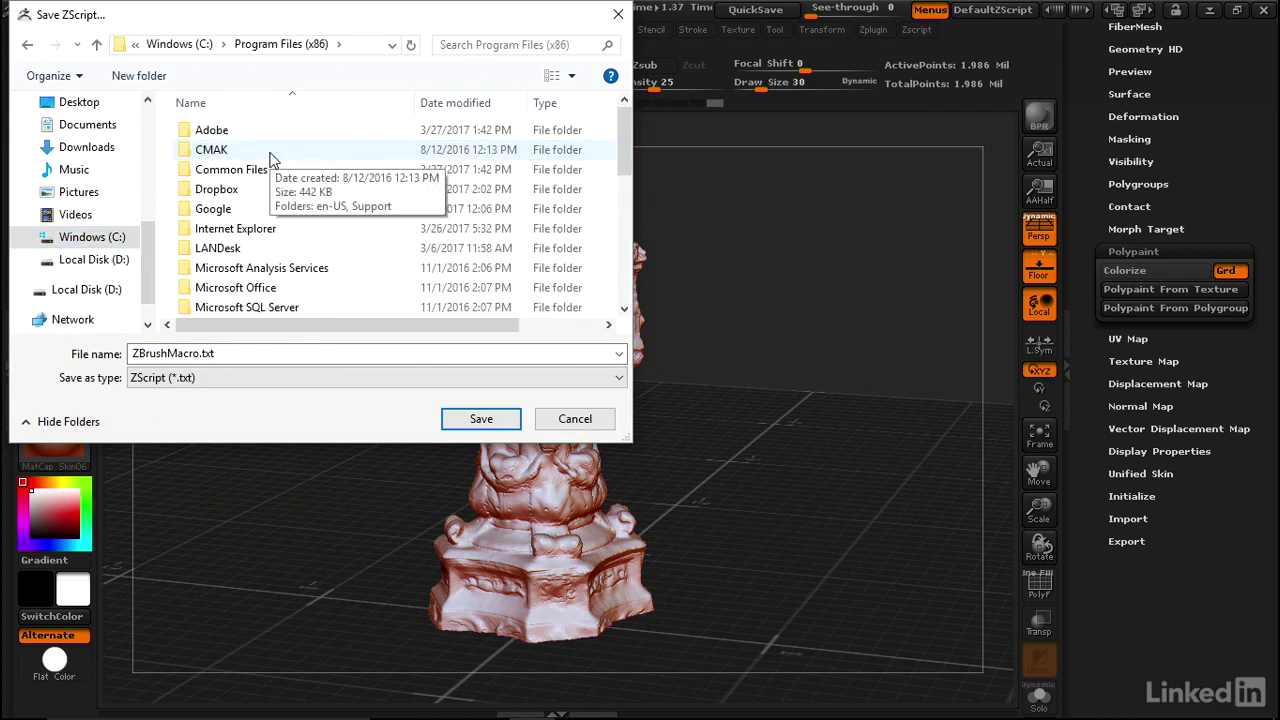
{"action": "left_click_drag", "start_coordinate": [628, 113], "coordinate": [637, 212]}
{"action": "double_click", "coordinate": [224, 172]}
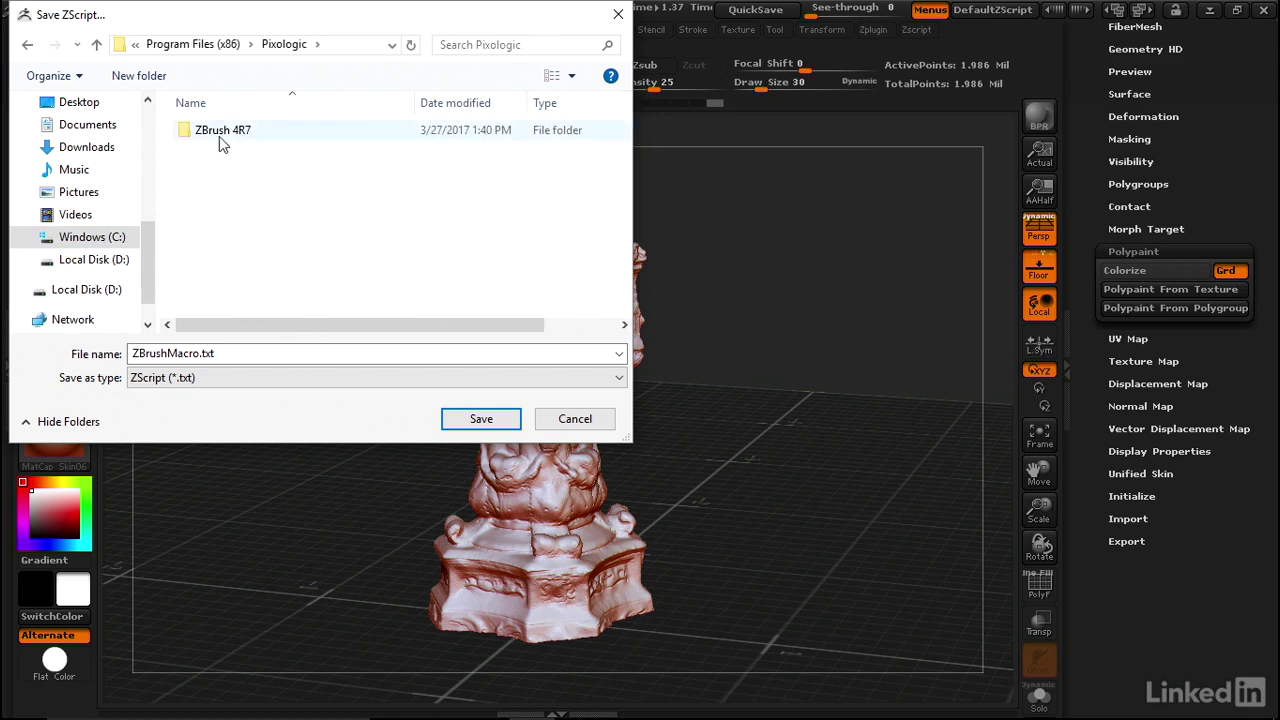
{"action": "double_click", "coordinate": [222, 130]}
{"action": "left_click_drag", "start_coordinate": [630, 118], "coordinate": [604, 232]}
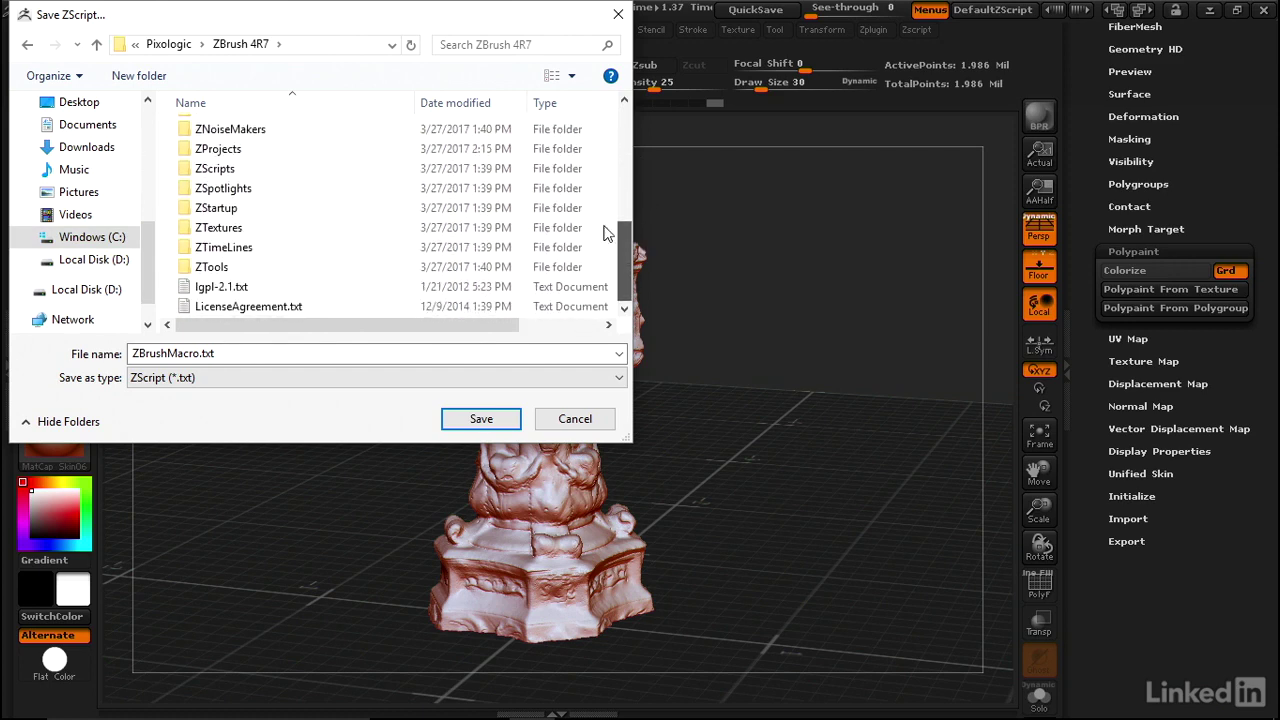
{"action": "double_click", "coordinate": [216, 208]}
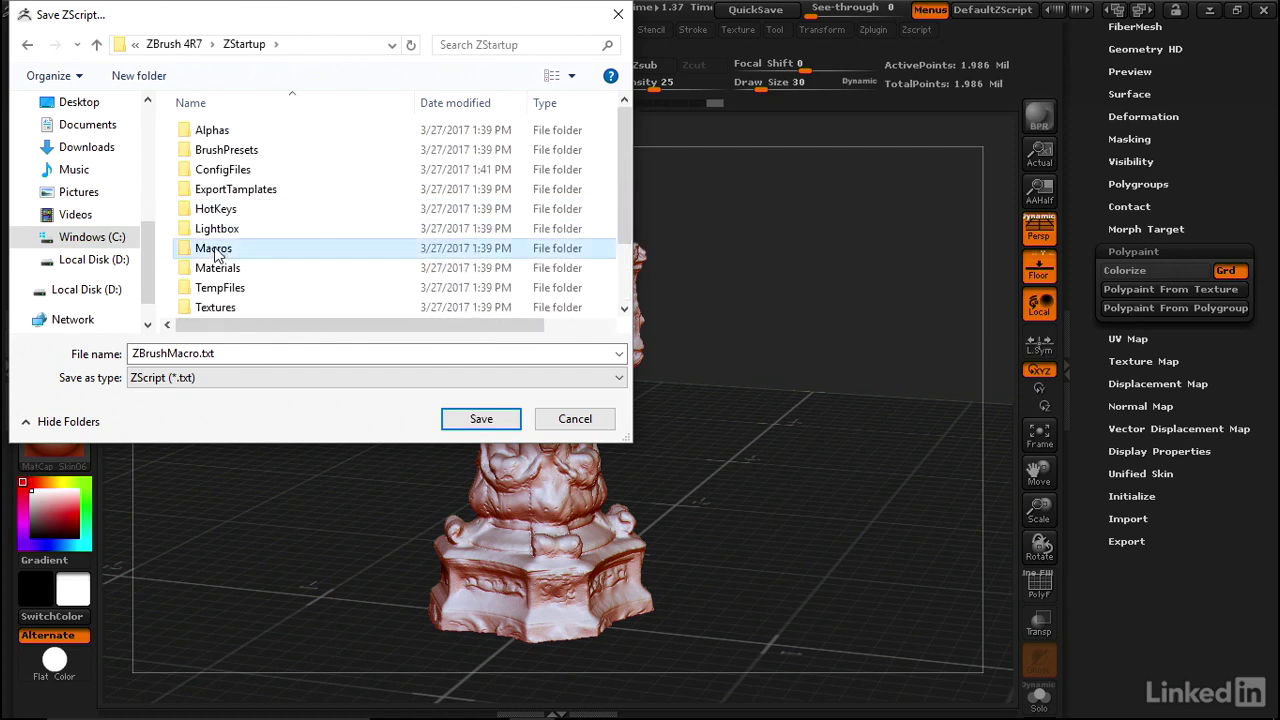
{"action": "double_click", "coordinate": [215, 250]}
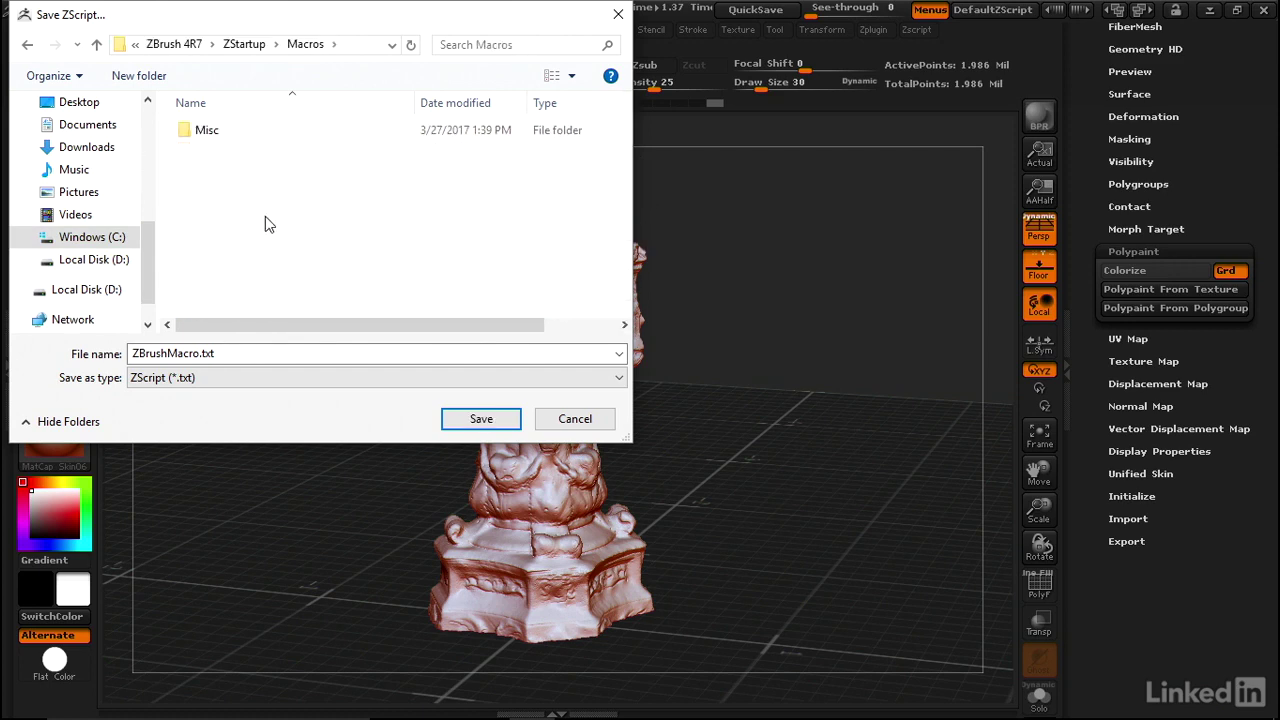
{"action": "double_click", "coordinate": [200, 135]}
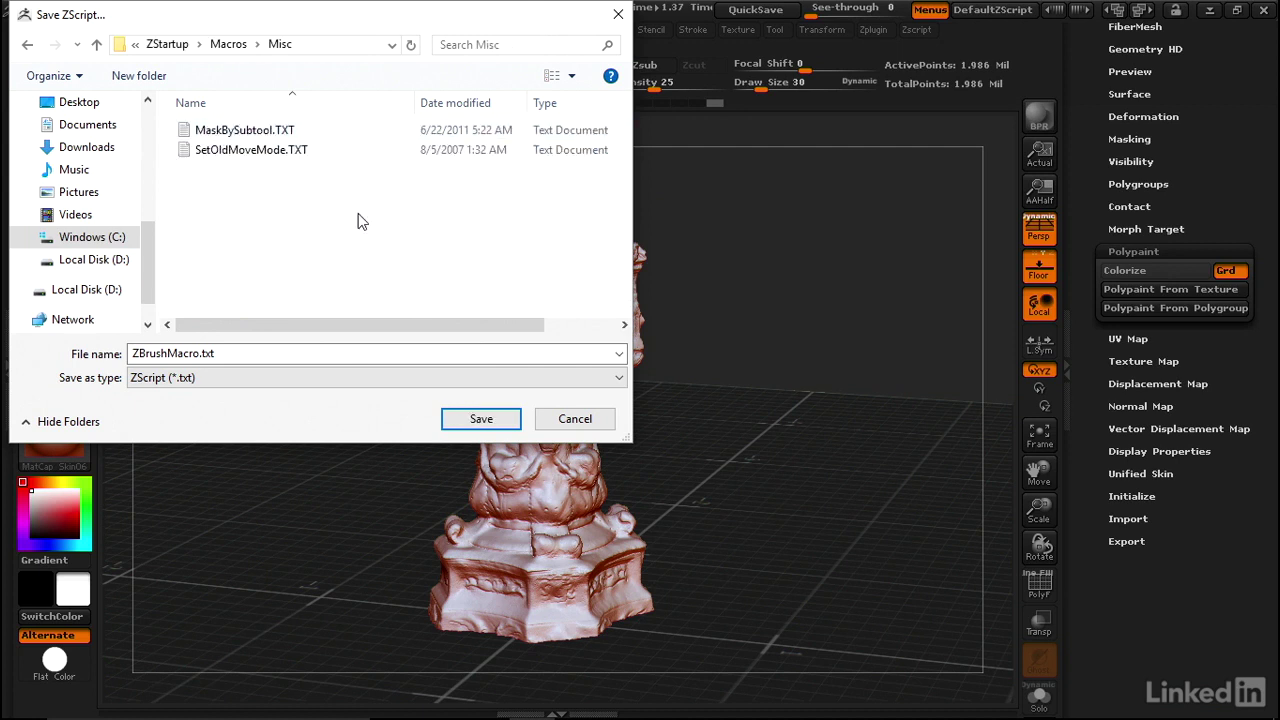
Step: Save the macro under the name claymode
{"action": "triple_click", "coordinate": [228, 352]}
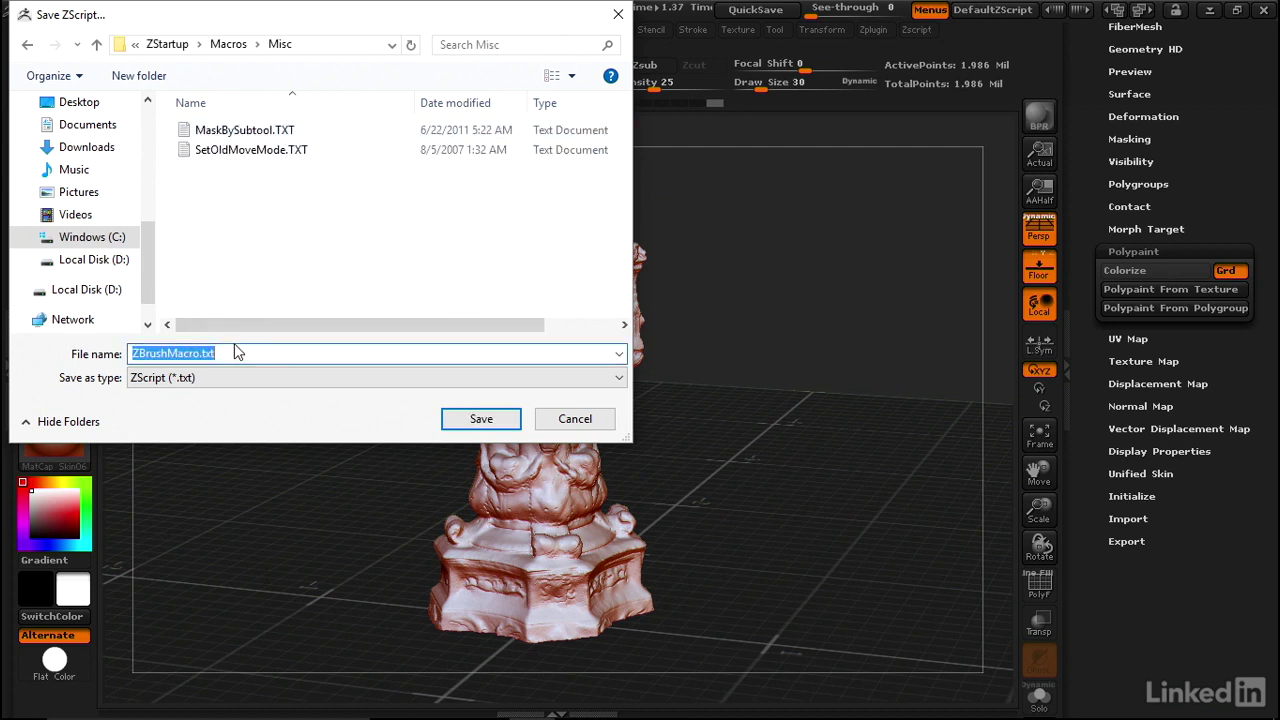
{"action": "type", "text": "clay"}
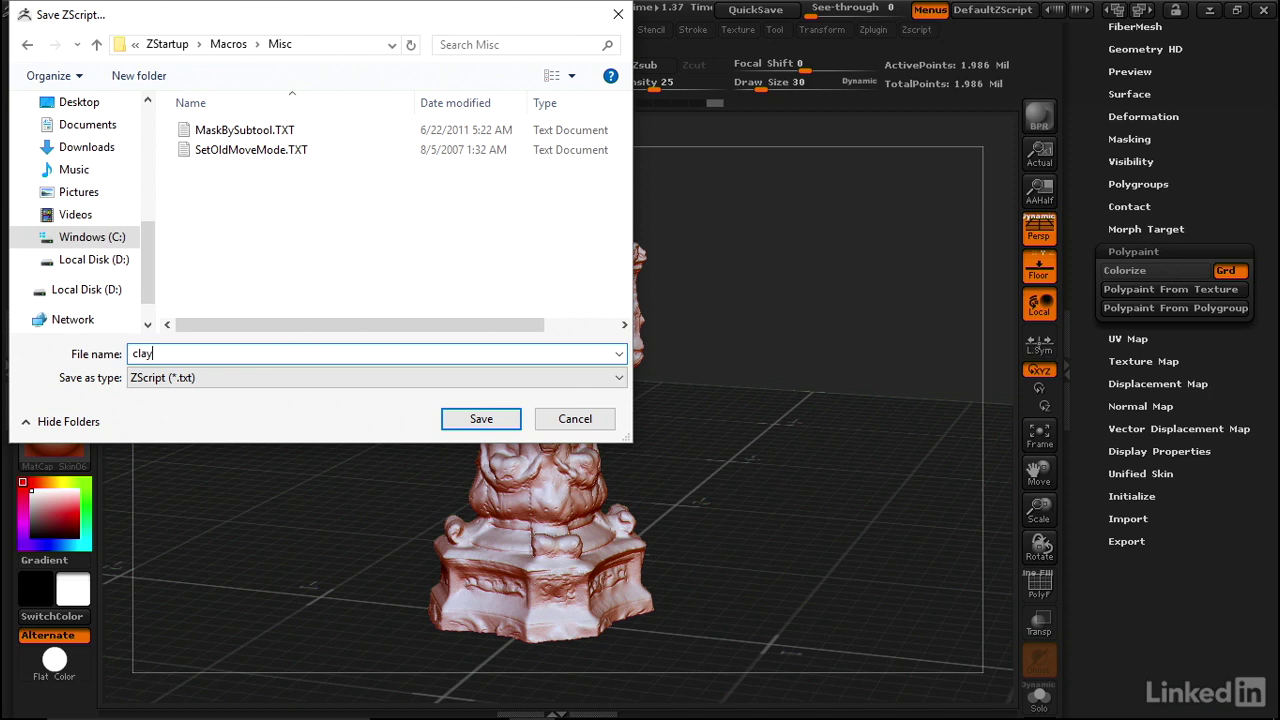
{"action": "type", "text": "mode"}
{"action": "key", "text": "Return"}
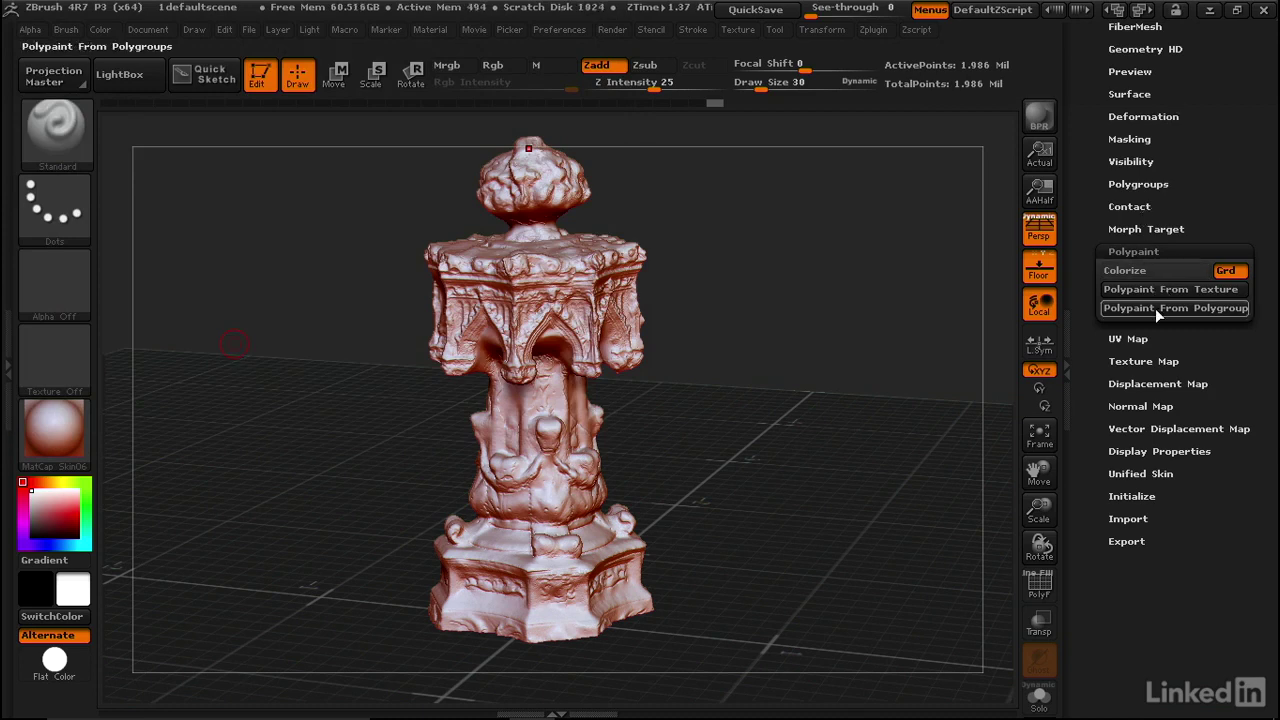
Step: Turn Texture On back on for the pillar and begin a new macro recording
{"action": "left_click", "coordinate": [1145, 364]}
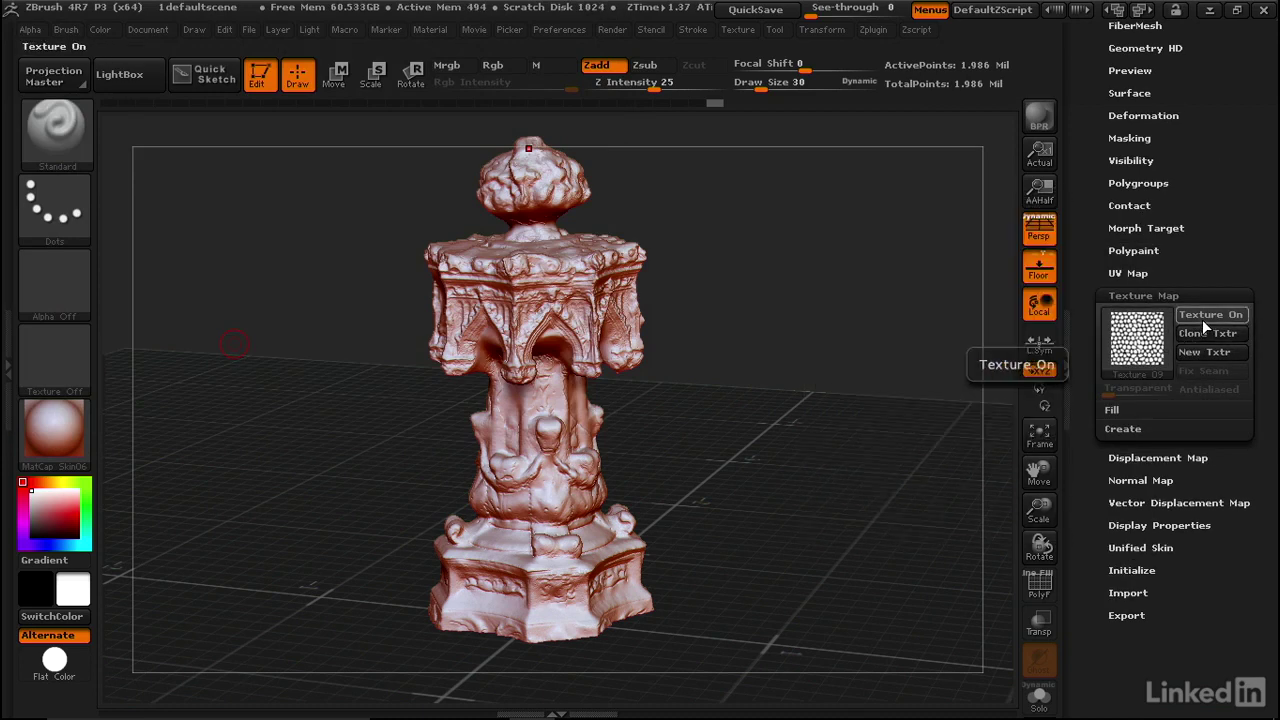
{"action": "left_click", "coordinate": [1206, 317]}
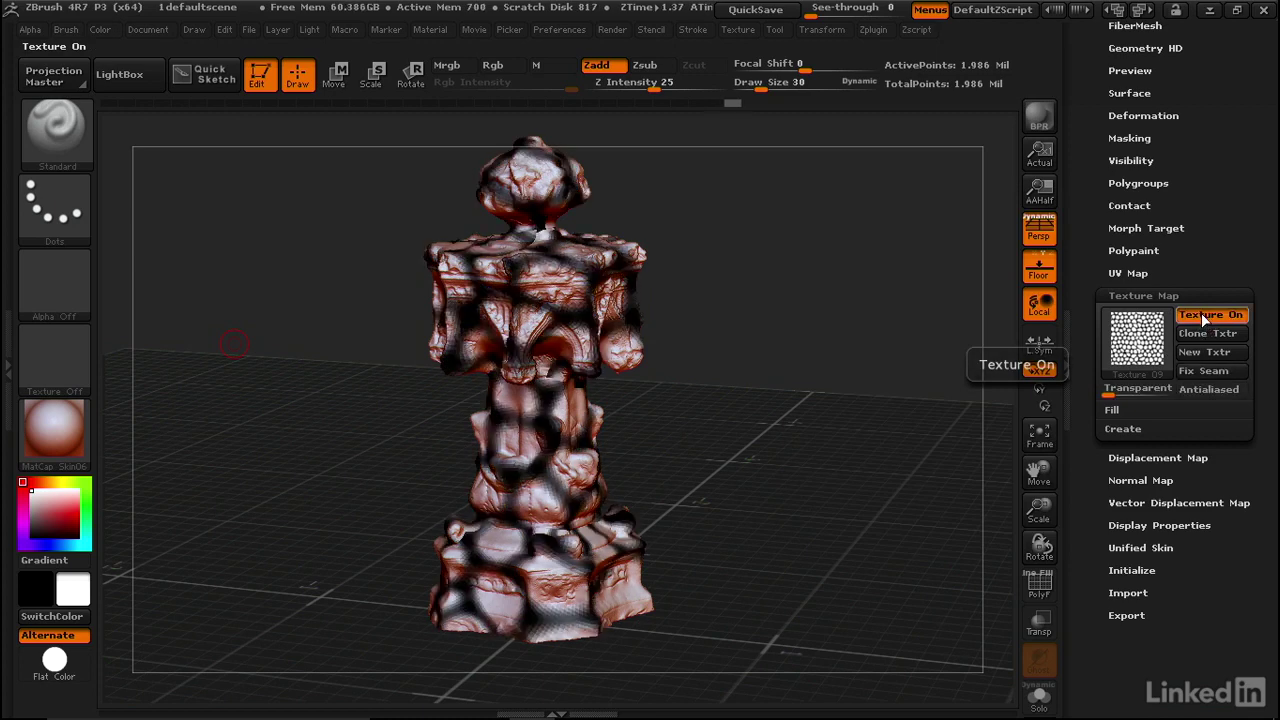
{"action": "left_click", "coordinate": [1133, 250]}
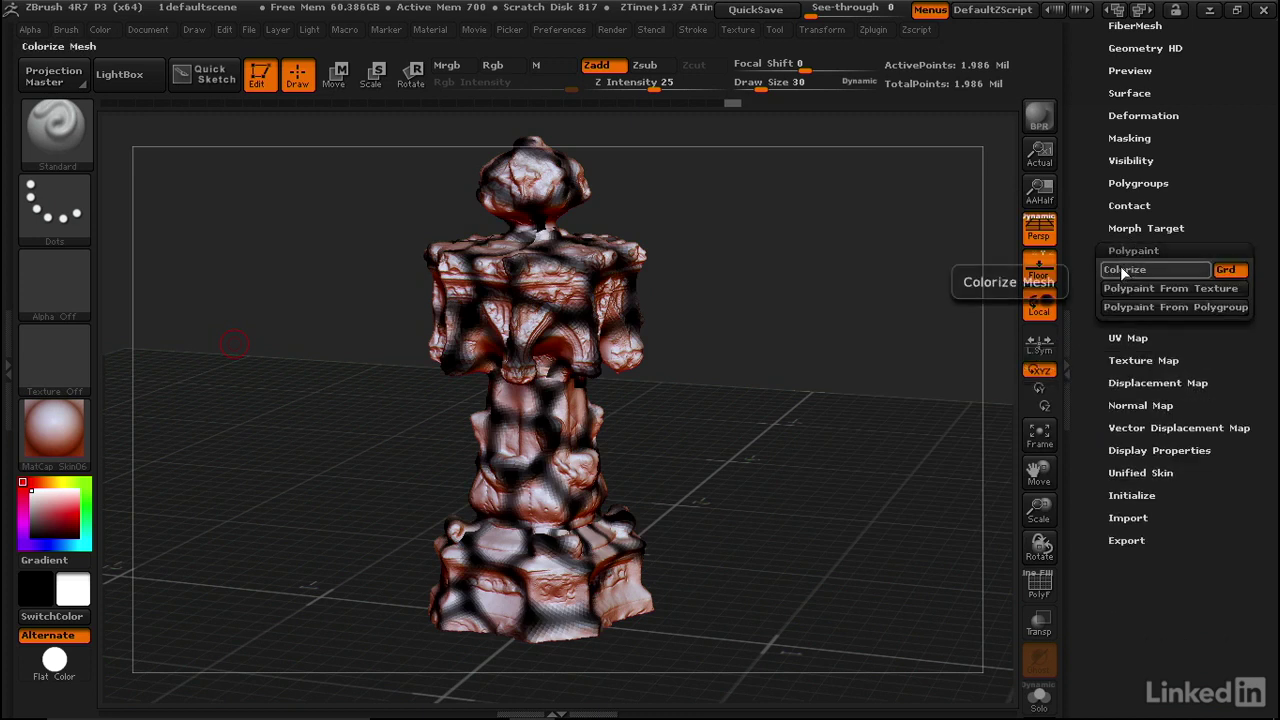
{"action": "left_click", "coordinate": [344, 31]}
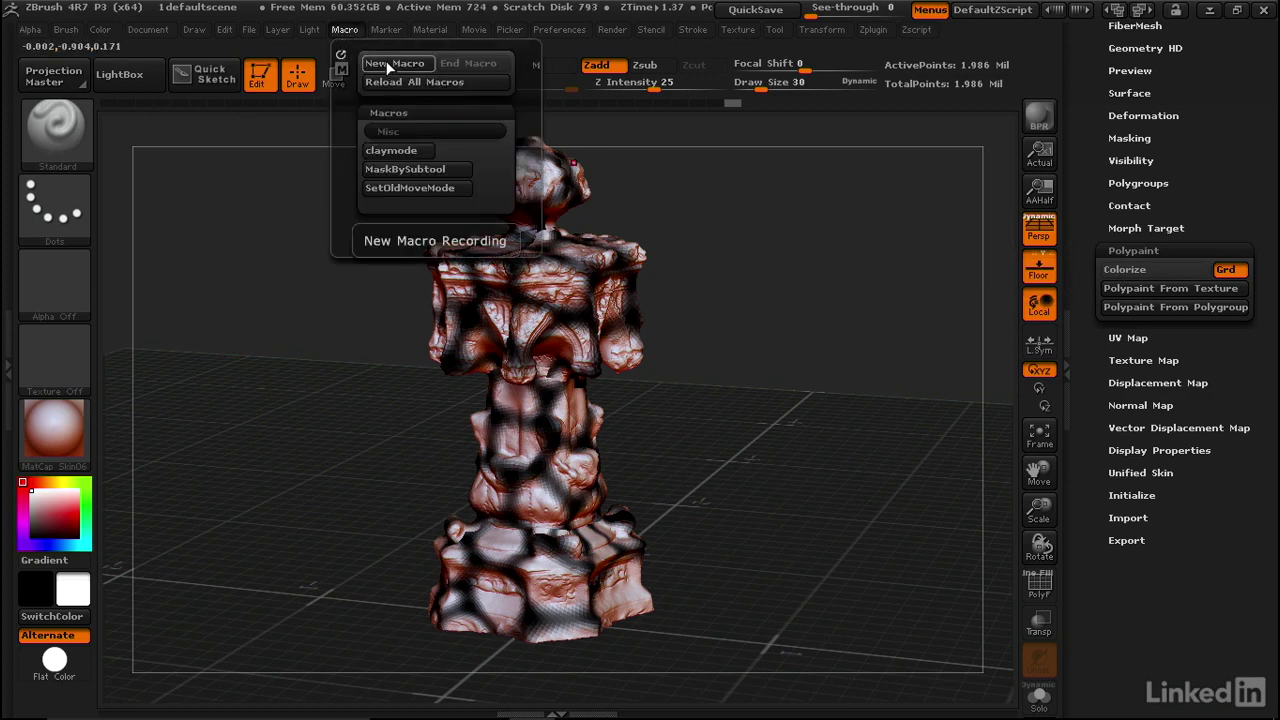
{"action": "left_click", "coordinate": [385, 62]}
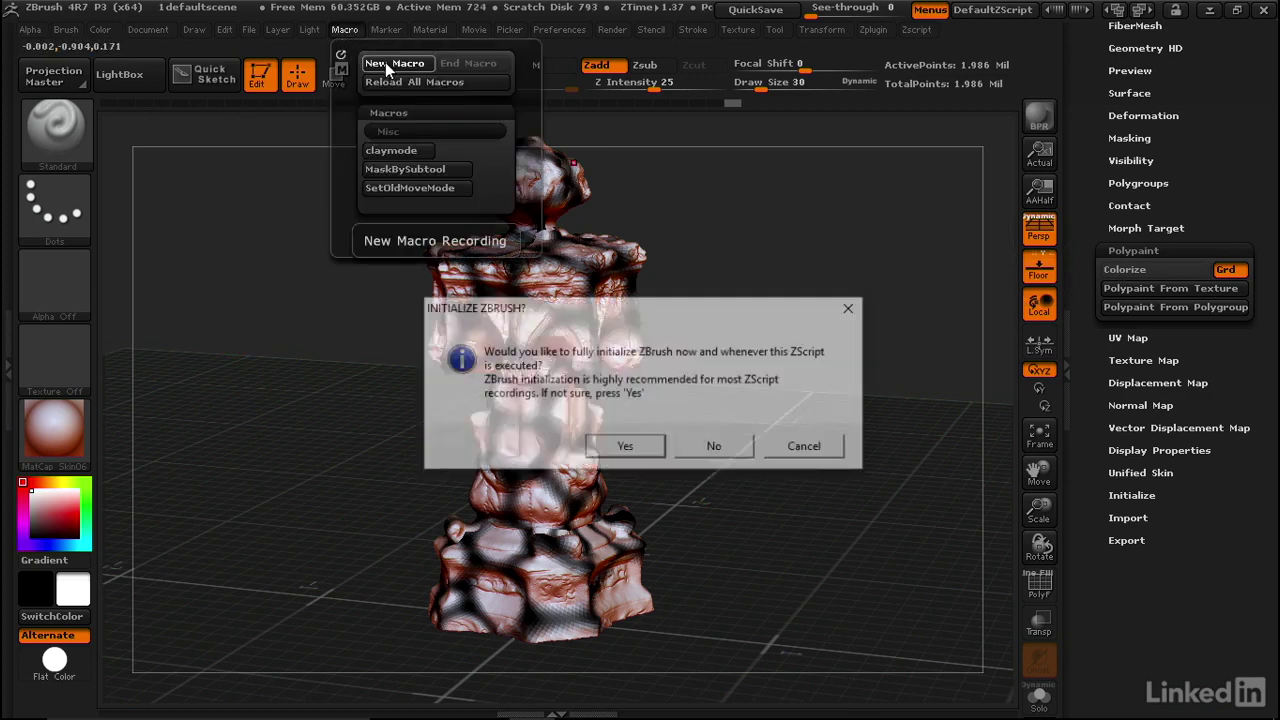
Step: Record Colorize on, Texture On off and the SkinShade4 material without initializing ZBrush
{"action": "left_click", "coordinate": [719, 448]}
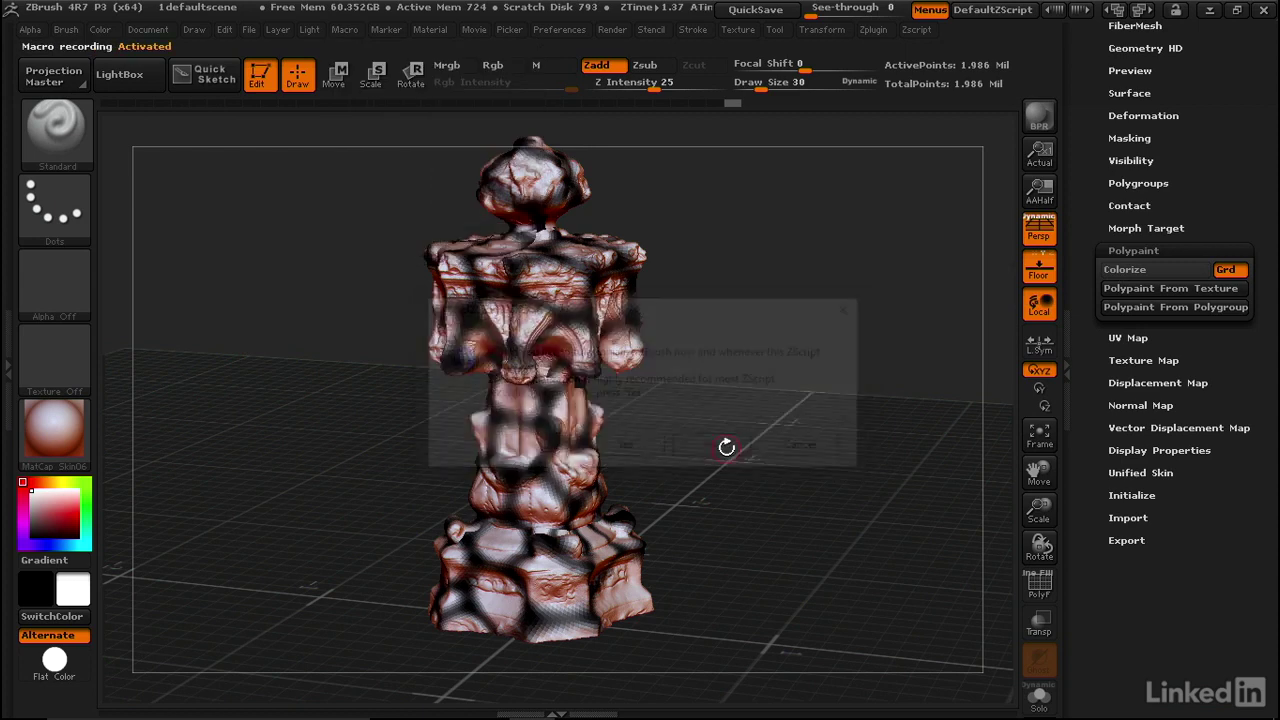
{"action": "left_click", "coordinate": [1124, 268]}
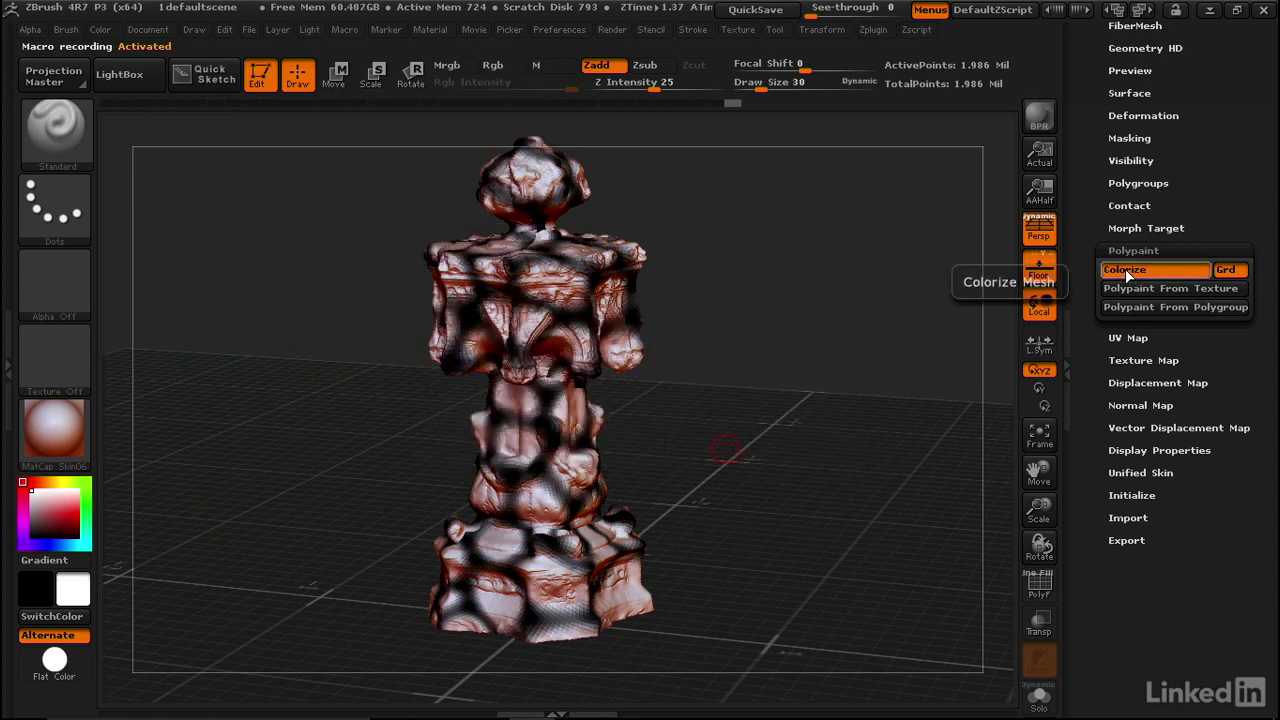
{"action": "left_click", "coordinate": [1140, 360]}
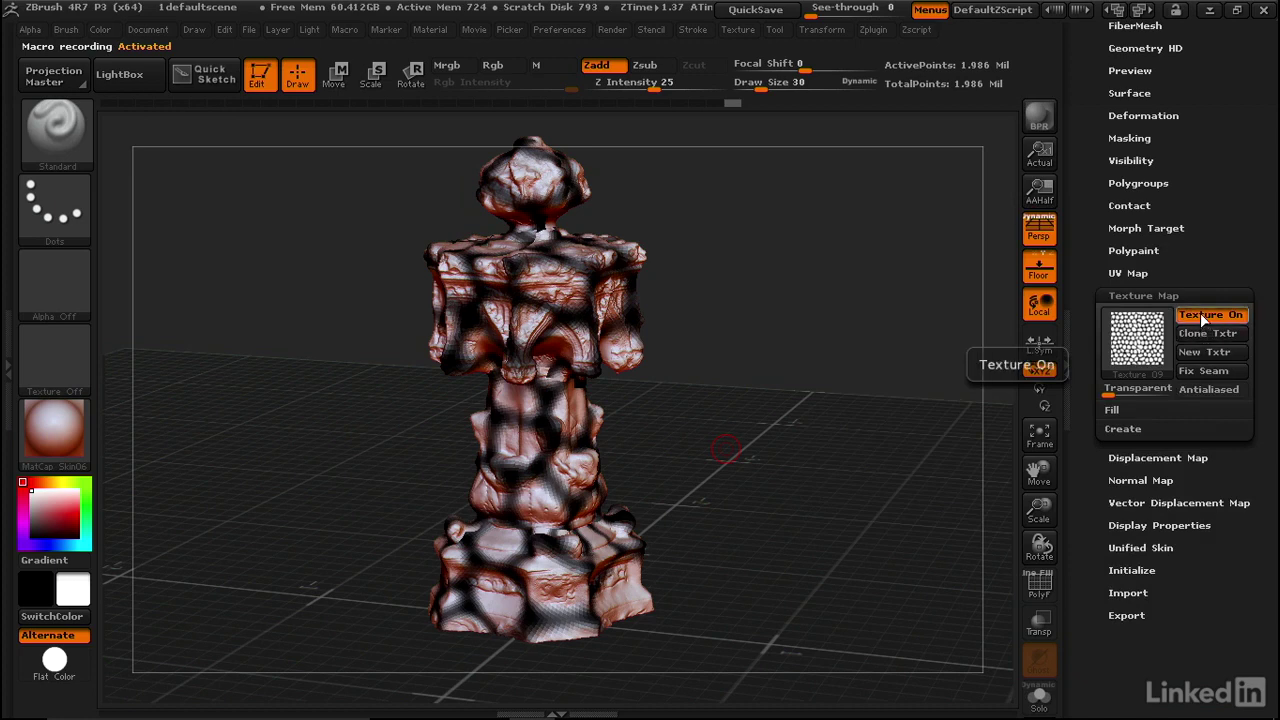
{"action": "left_click", "coordinate": [1200, 314]}
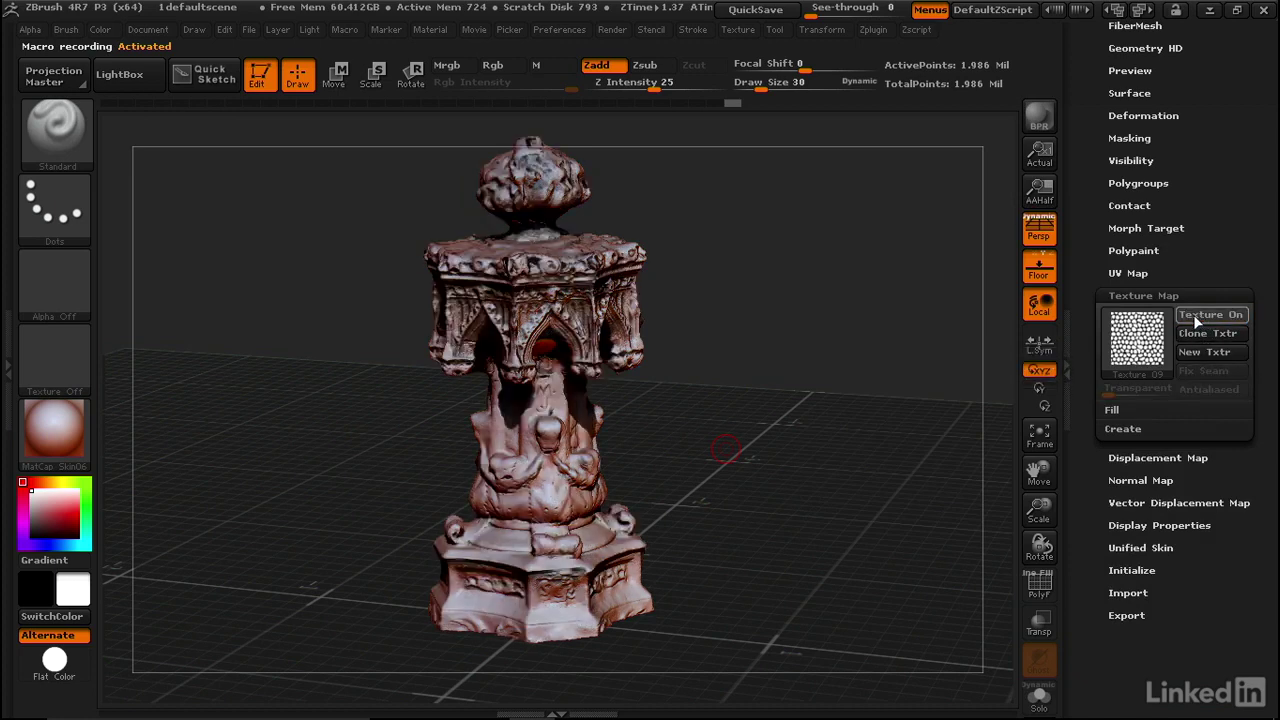
{"action": "left_click", "coordinate": [54, 430]}
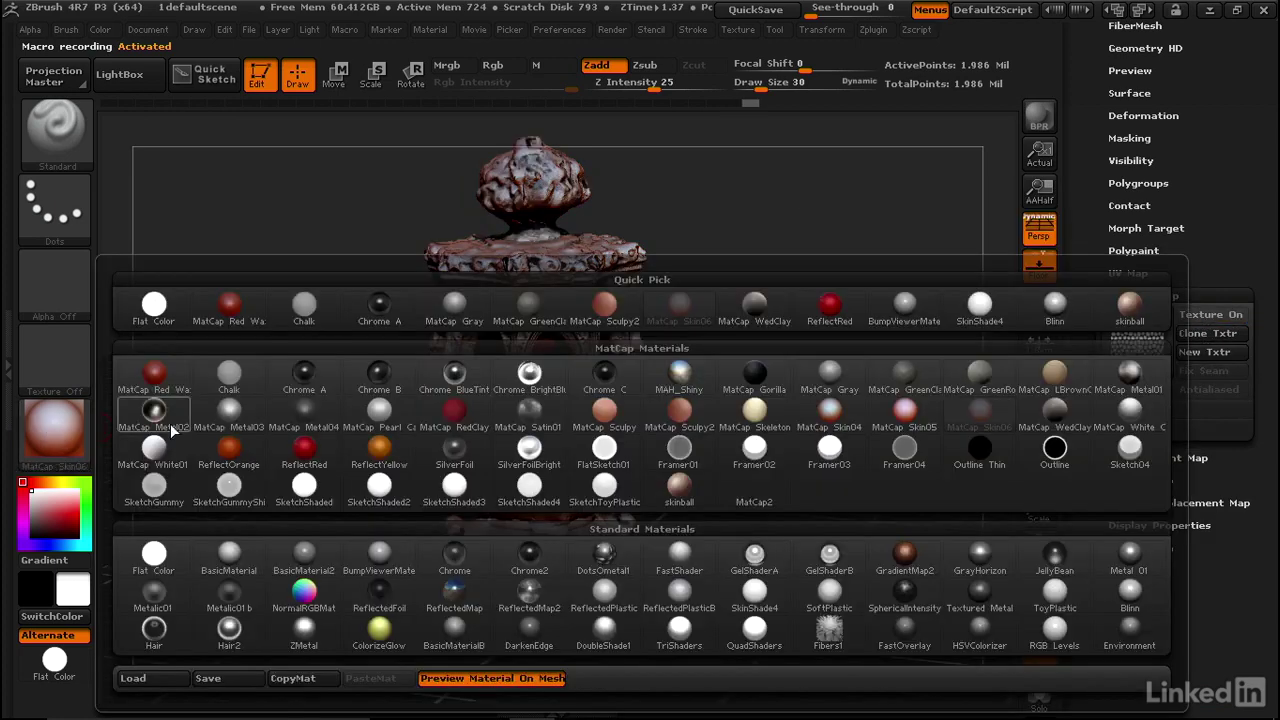
{"action": "left_click", "coordinate": [979, 304]}
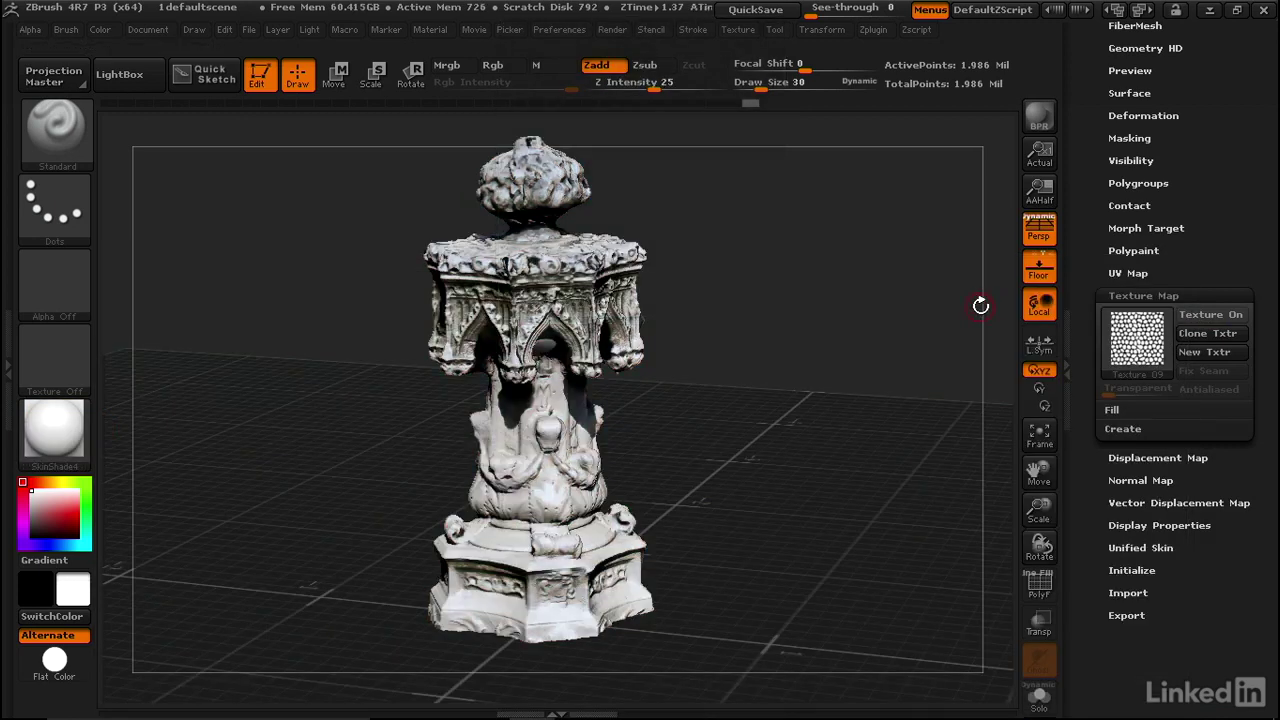
Step: End the macro recording and save it as polypaint
{"action": "left_click", "coordinate": [344, 29]}
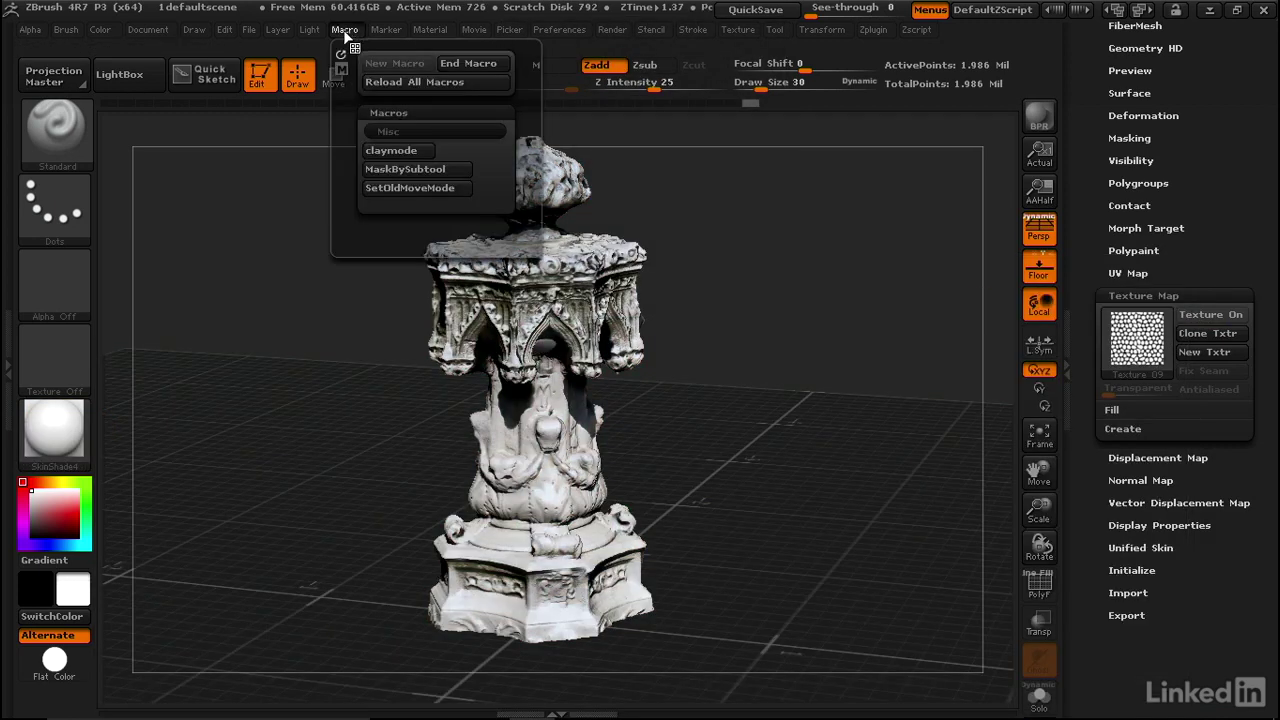
{"action": "left_click", "coordinate": [395, 63]}
{"action": "left_click", "coordinate": [460, 63]}
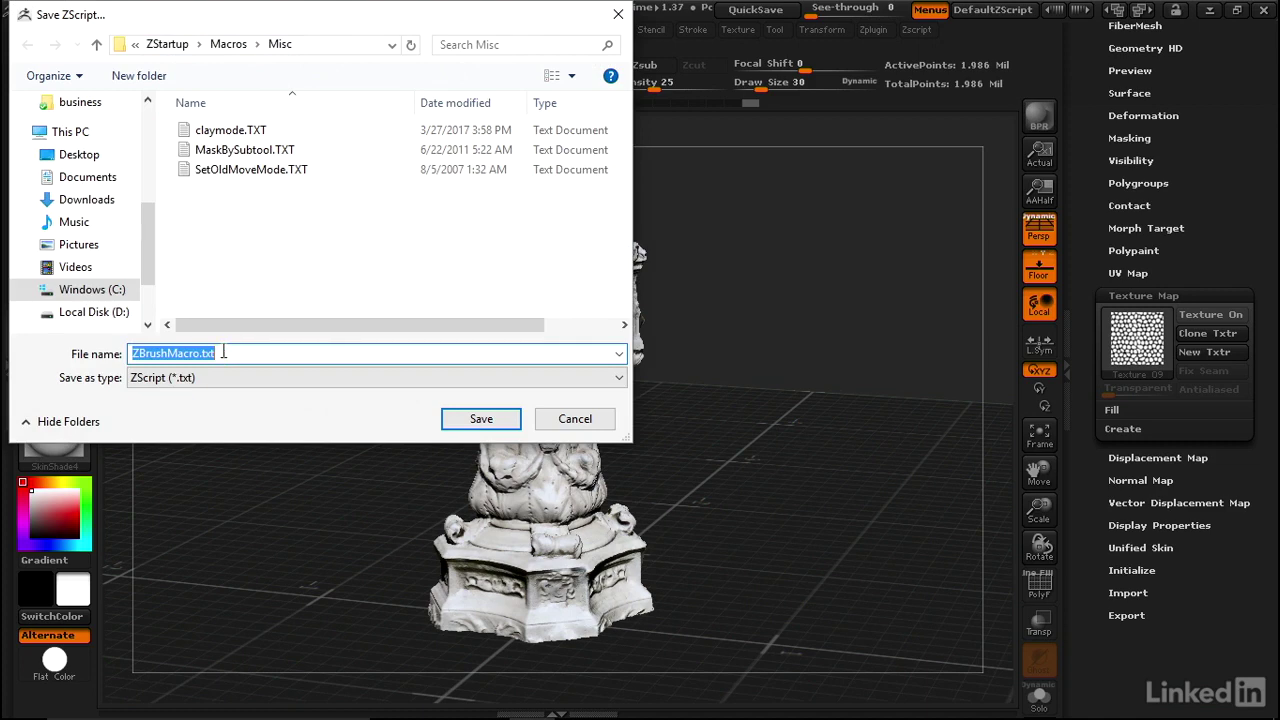
{"action": "type", "text": "polypaint"}
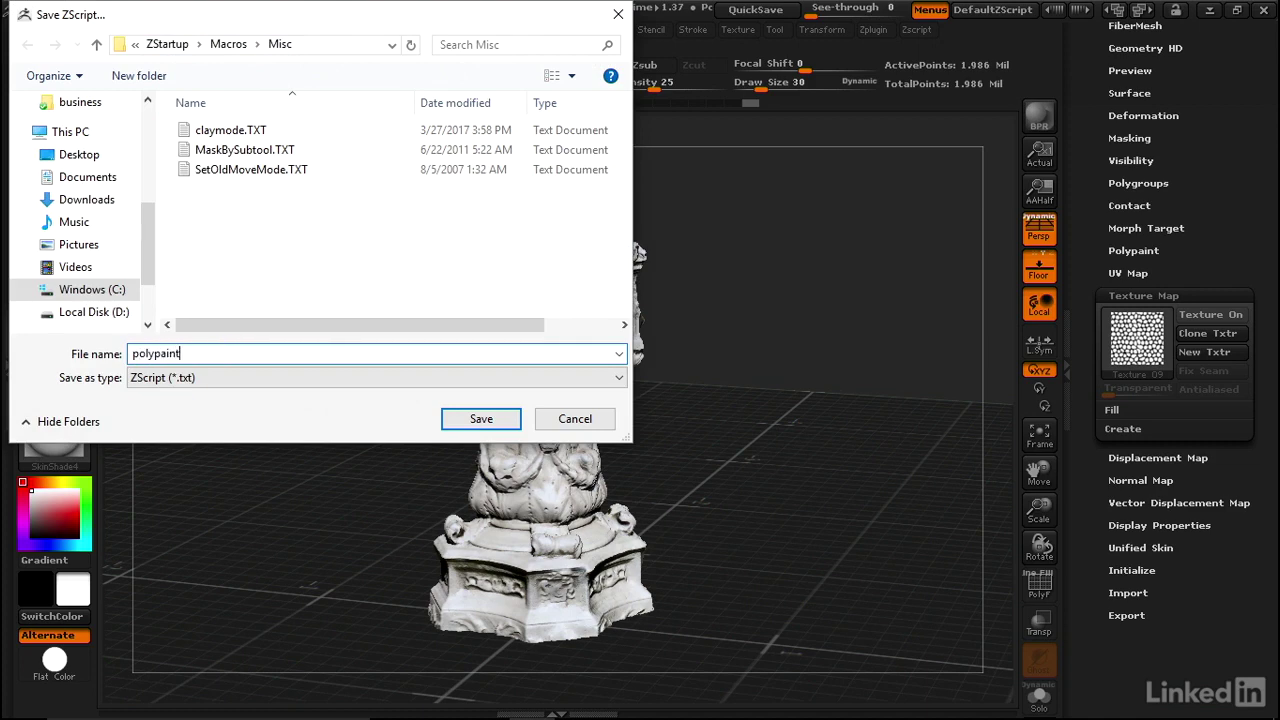
{"action": "key", "text": "Return"}
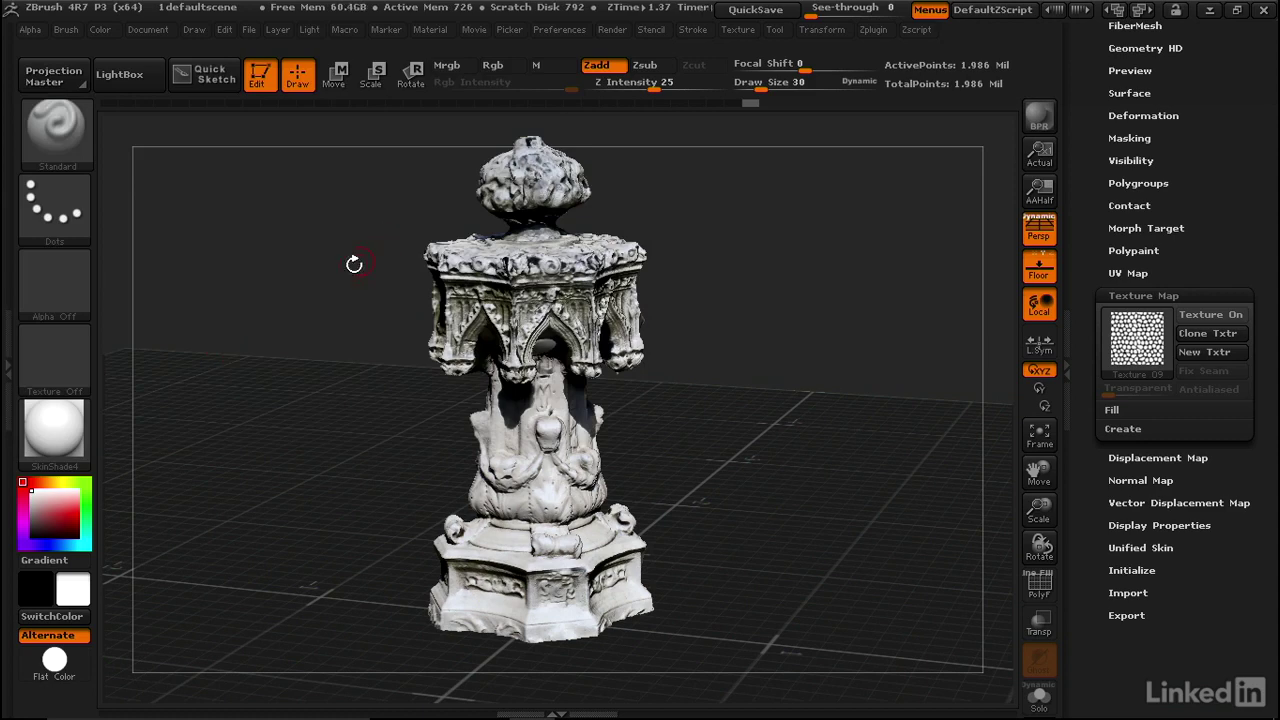
{"action": "left_click", "coordinate": [61, 440]}
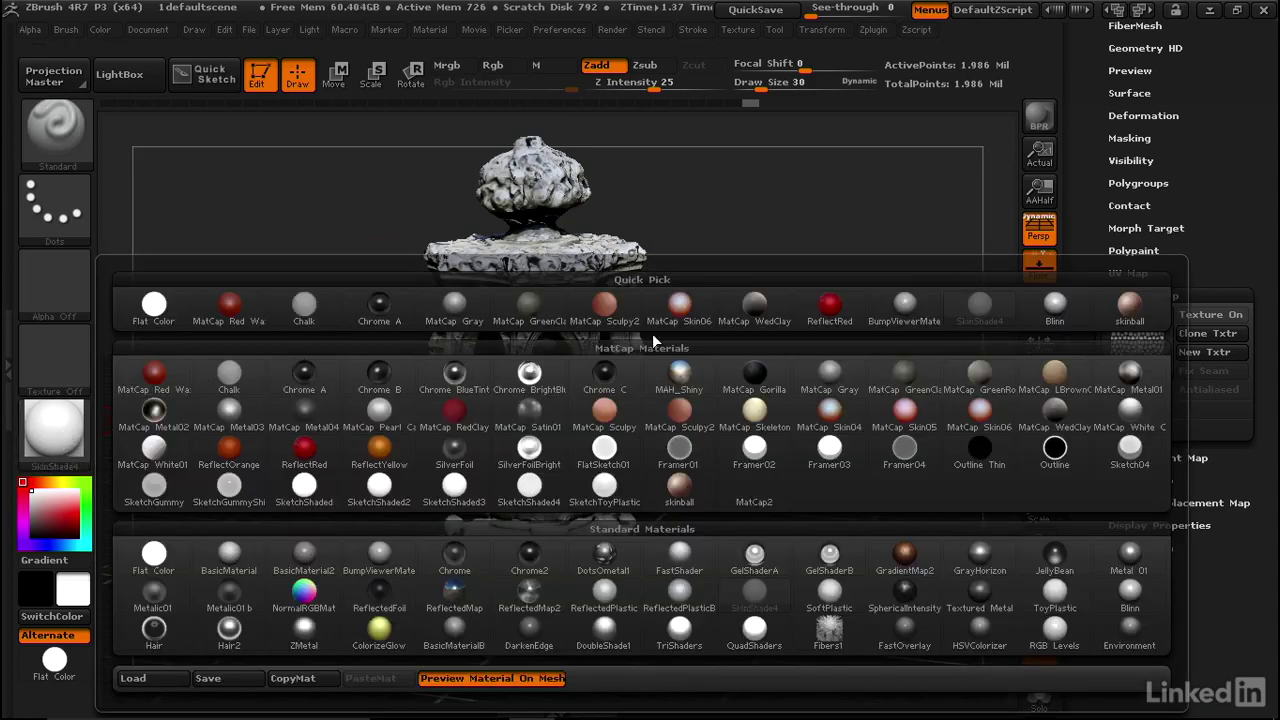
Step: Put the pillar back in MatCap Skin06 with Colorize on, then start a new macro
{"action": "left_click", "coordinate": [689, 304]}
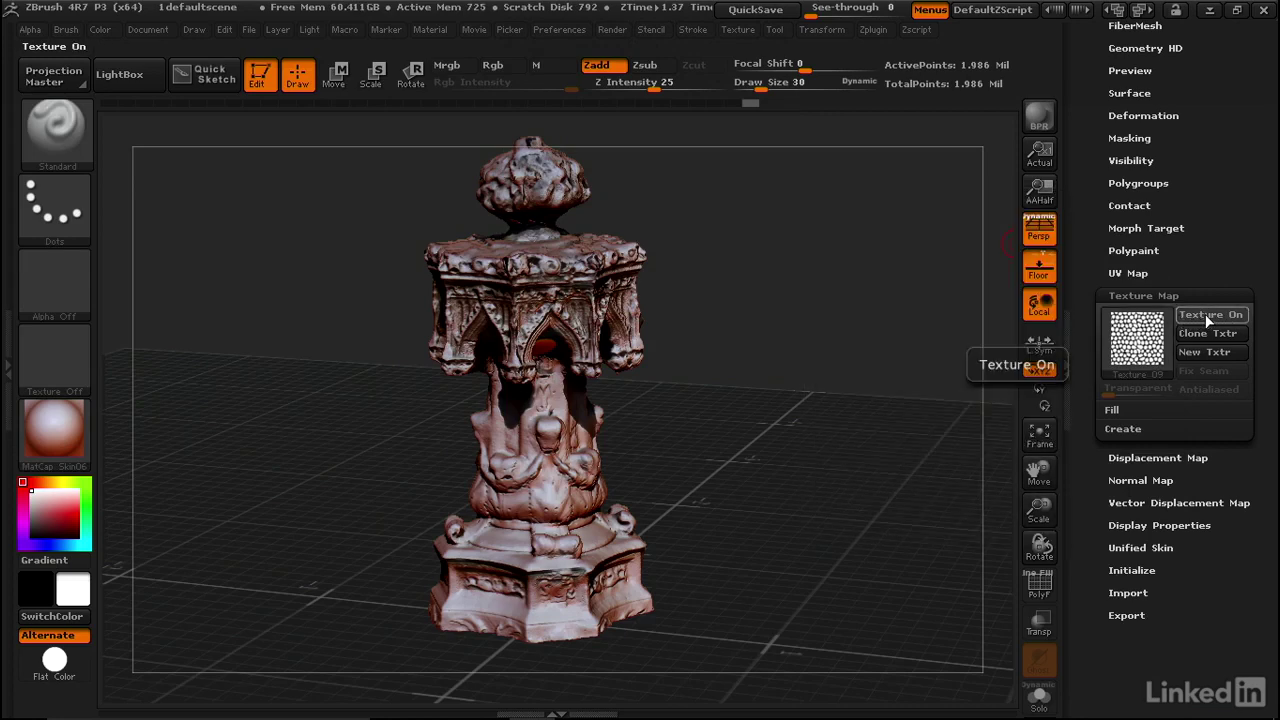
{"action": "left_click", "coordinate": [1130, 250]}
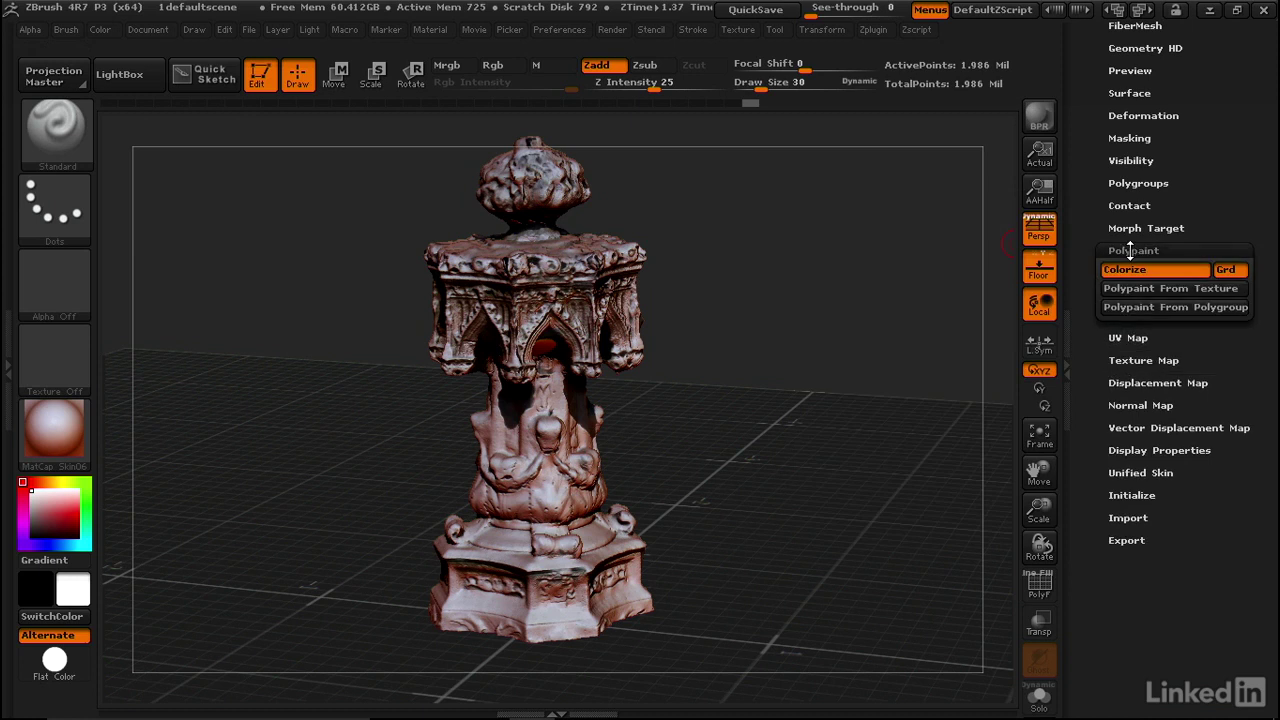
{"action": "left_click", "coordinate": [1147, 272]}
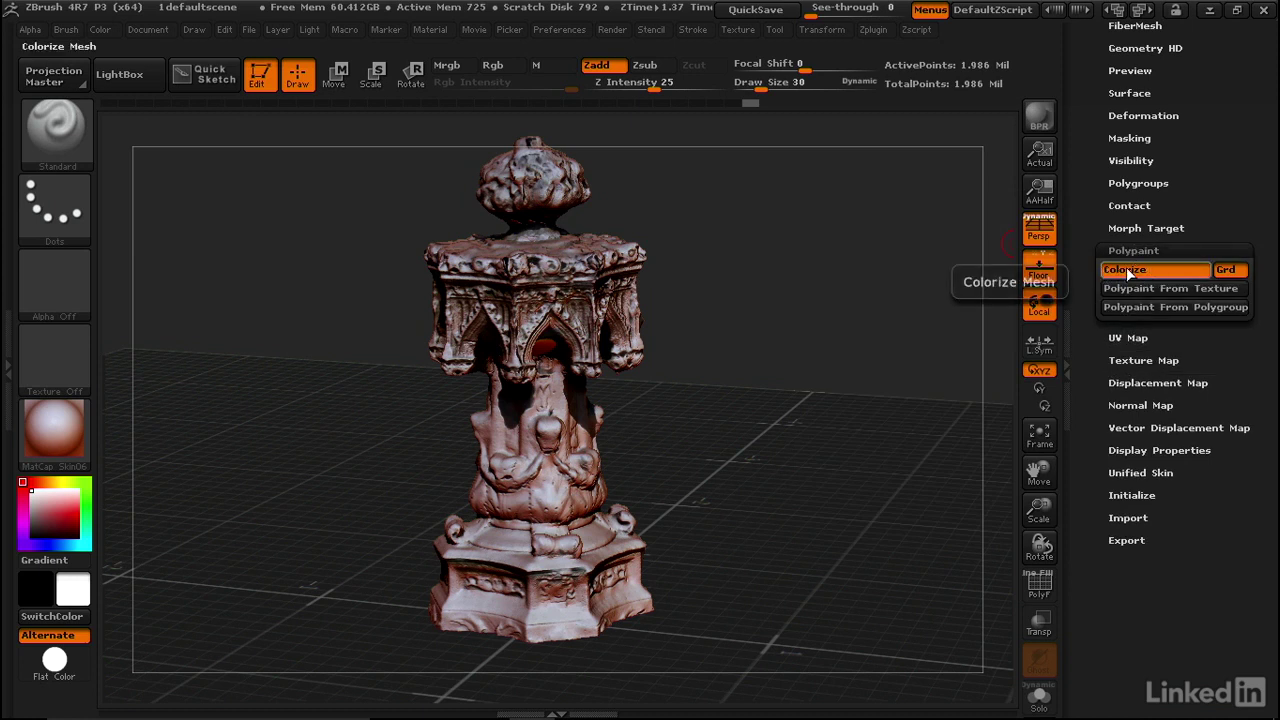
{"action": "left_click", "coordinate": [343, 32]}
{"action": "left_click", "coordinate": [393, 62]}
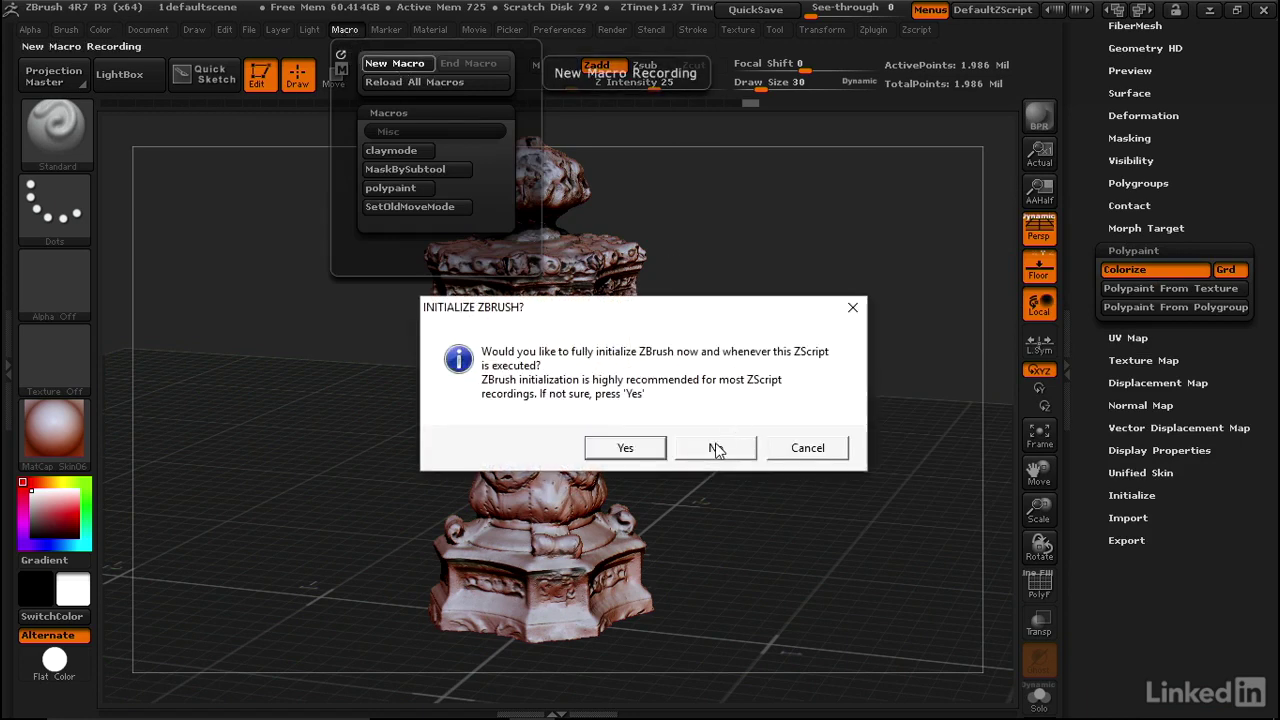
Step: Record Colorize off, Texture On on and the SkinShade4 material without initializing
{"action": "left_click", "coordinate": [716, 447]}
{"action": "left_click", "coordinate": [1124, 270]}
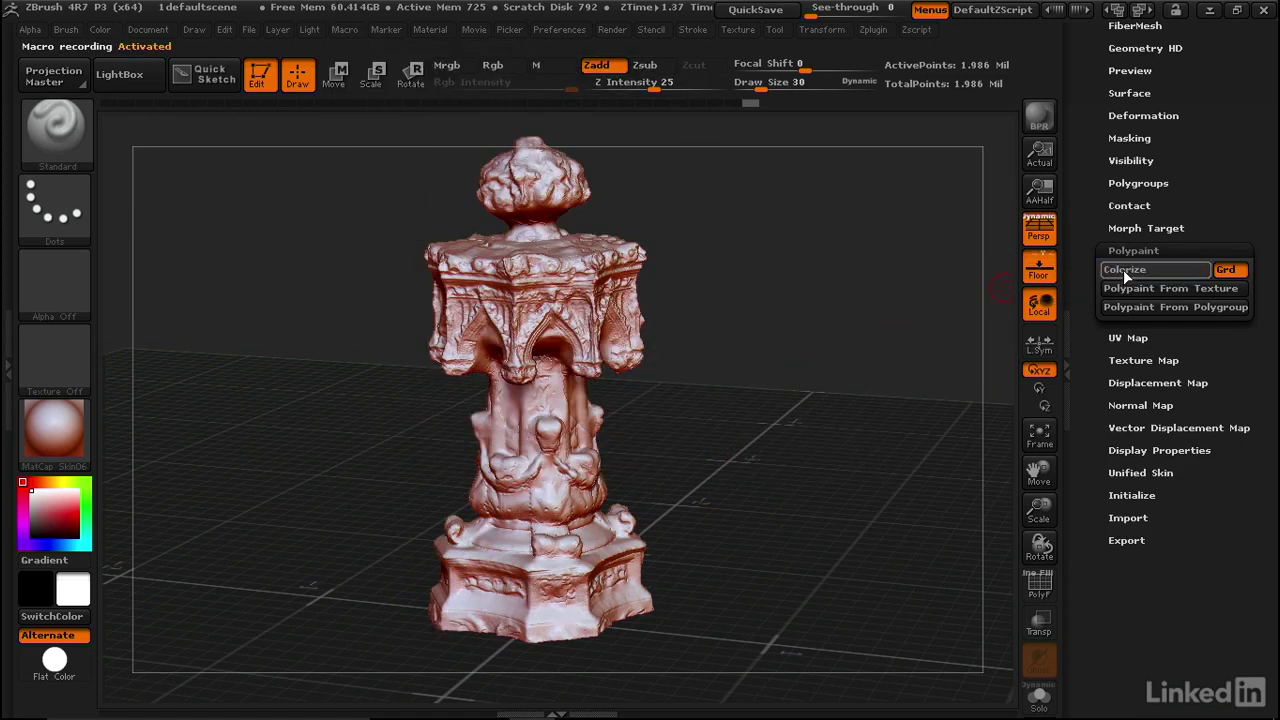
{"action": "left_click", "coordinate": [1144, 361]}
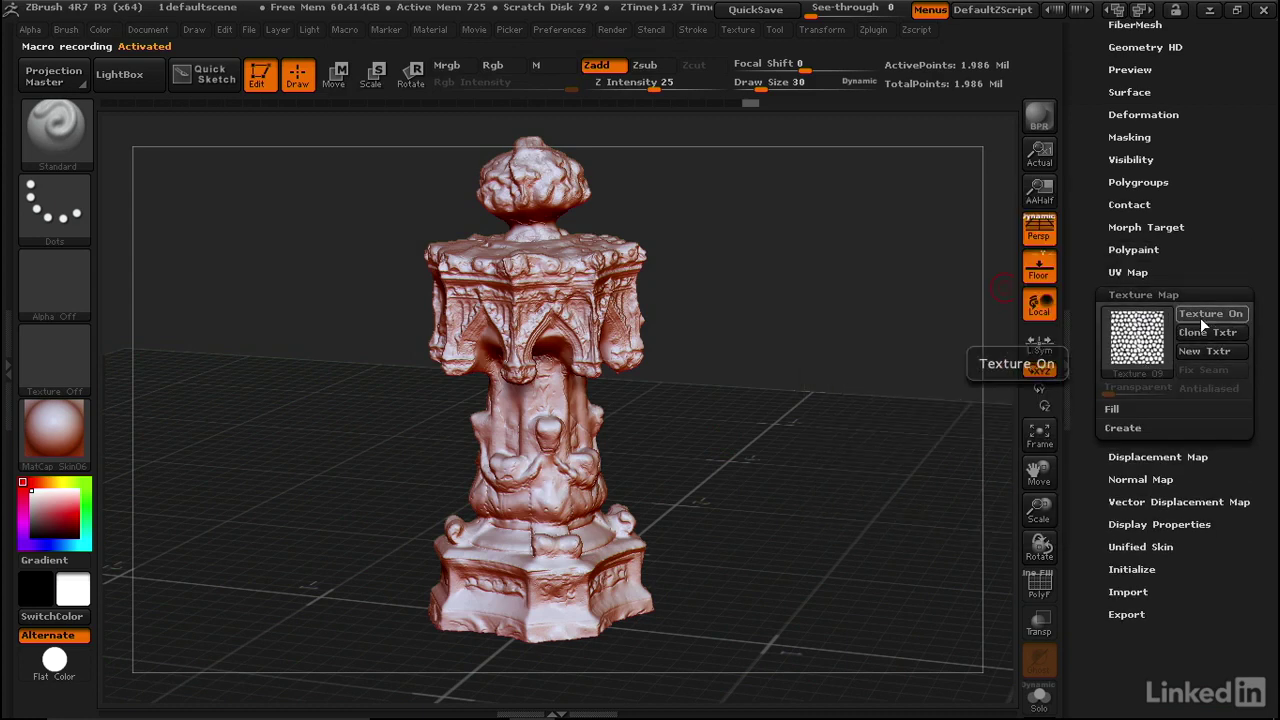
{"action": "left_click", "coordinate": [1205, 314]}
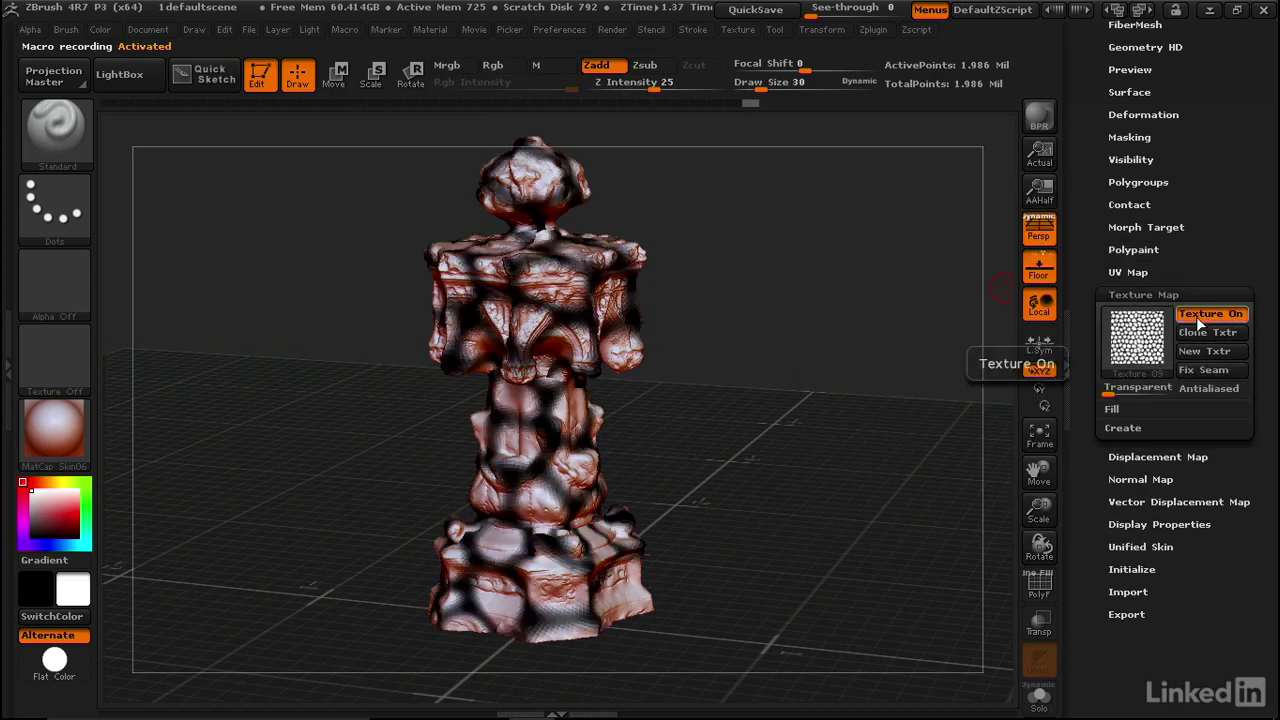
{"action": "left_click", "coordinate": [70, 438]}
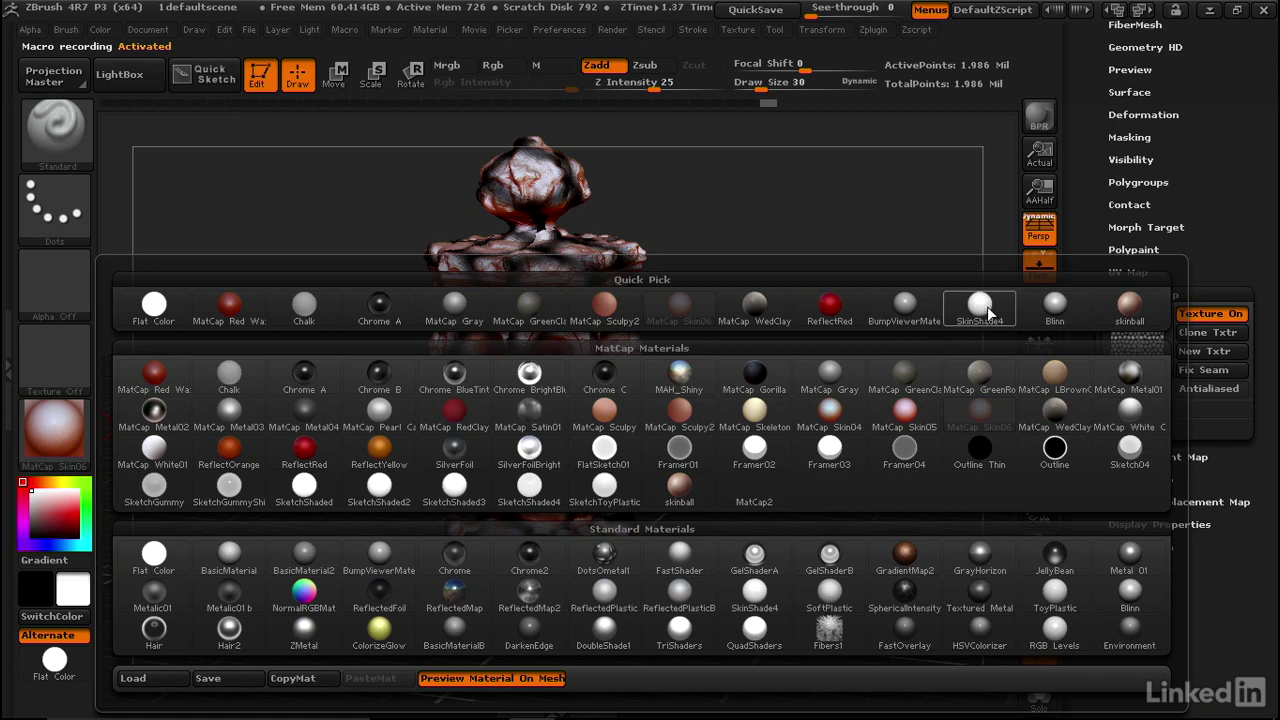
{"action": "mouse_move", "coordinate": [985, 312]}
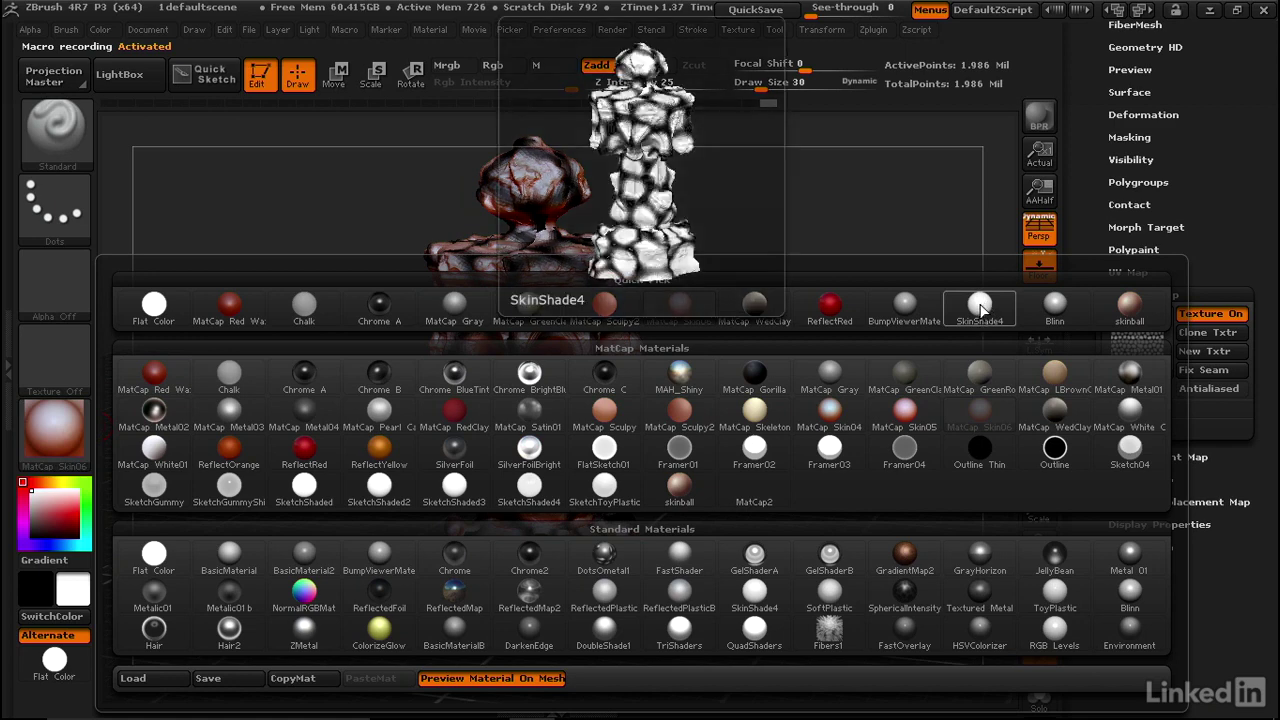
{"action": "left_click", "coordinate": [980, 308]}
Step: End the recording and save the macro as texture
{"action": "left_click", "coordinate": [344, 30]}
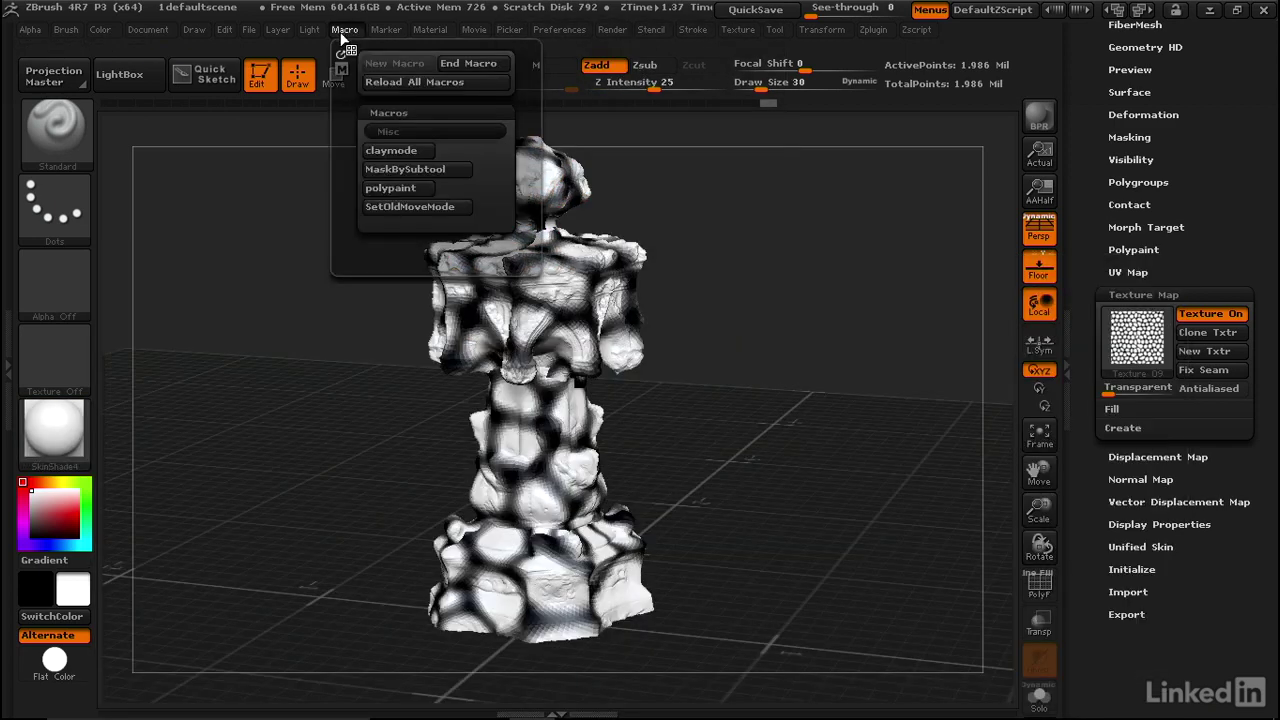
{"action": "left_click", "coordinate": [468, 63]}
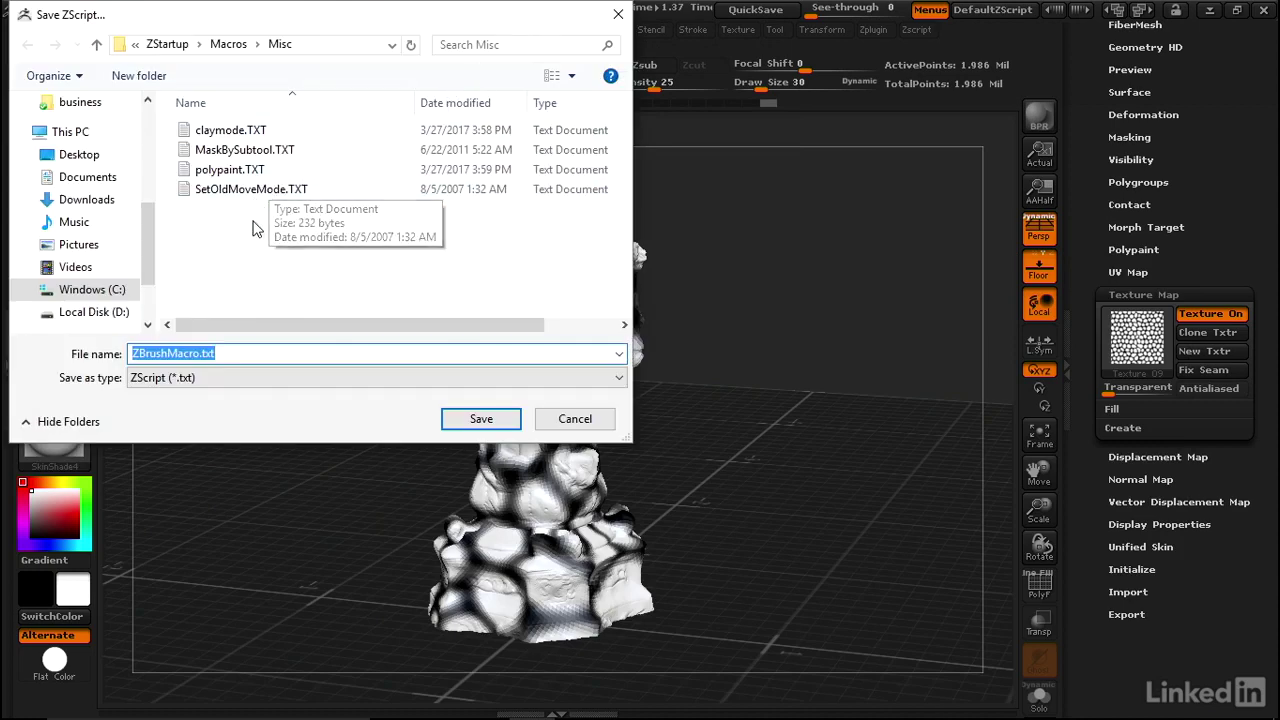
{"action": "type", "text": "texture"}
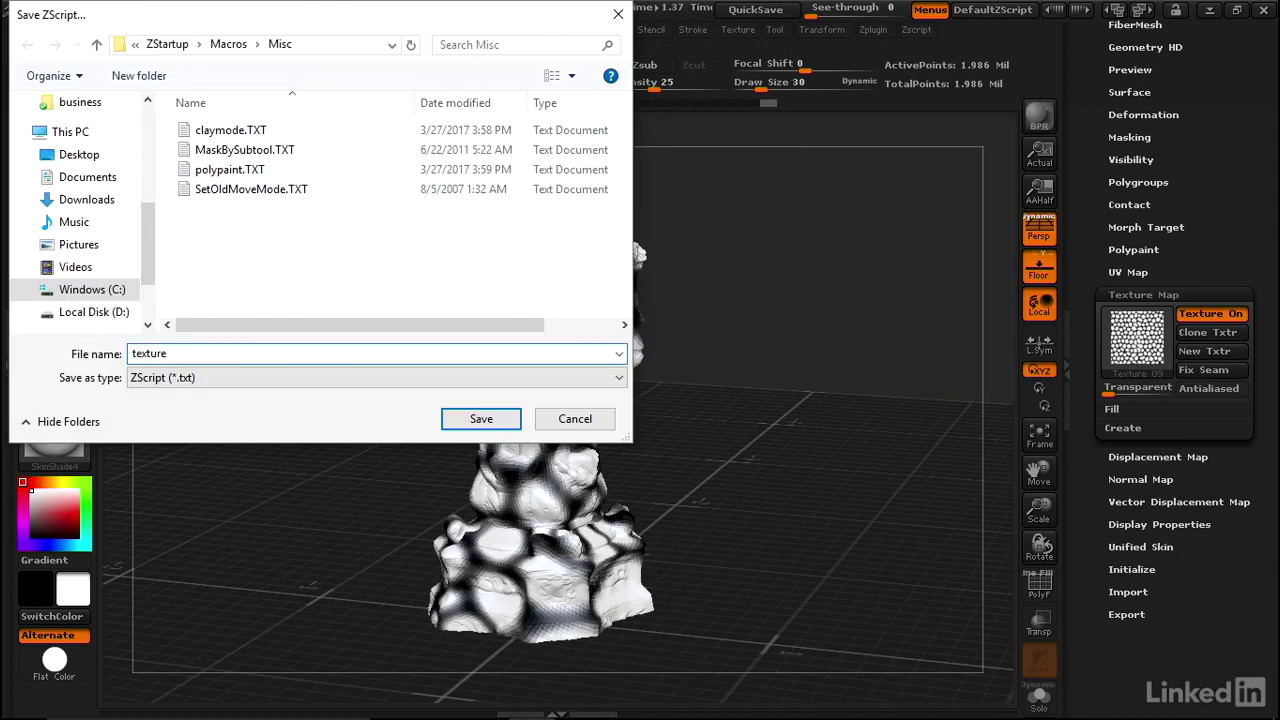
{"action": "key", "text": "Return"}
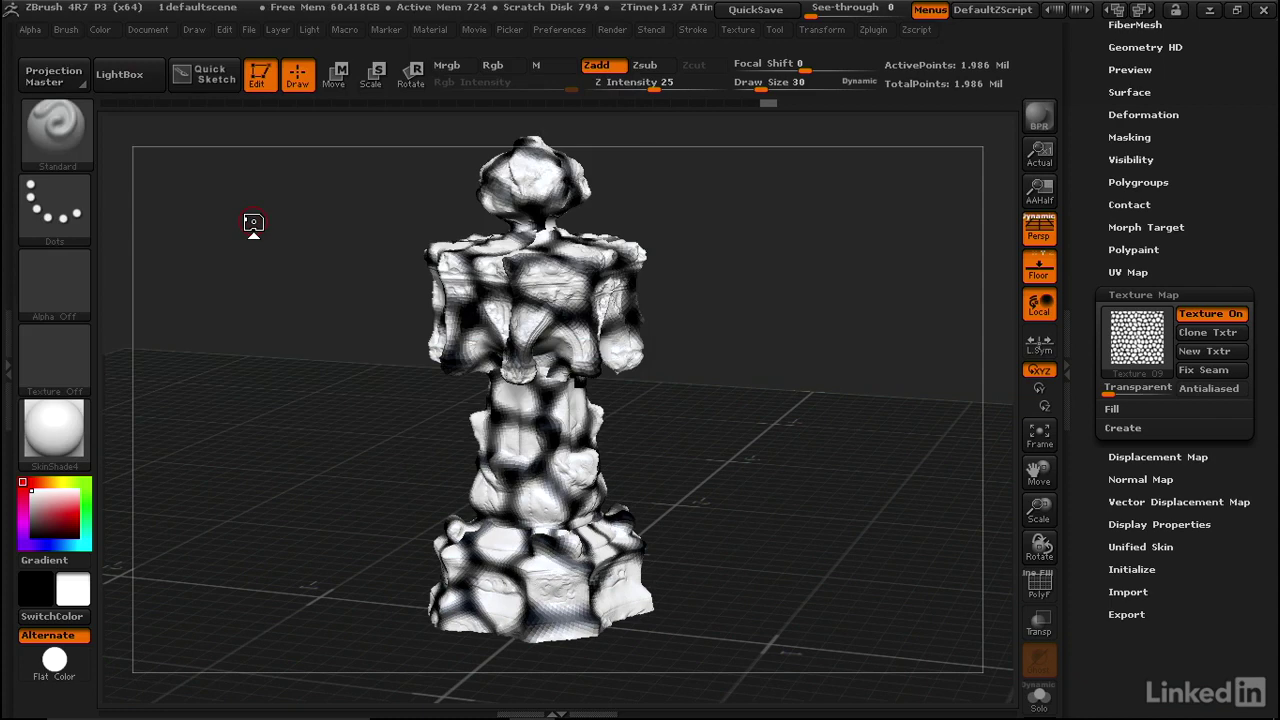
{"action": "left_click", "coordinate": [559, 29]}
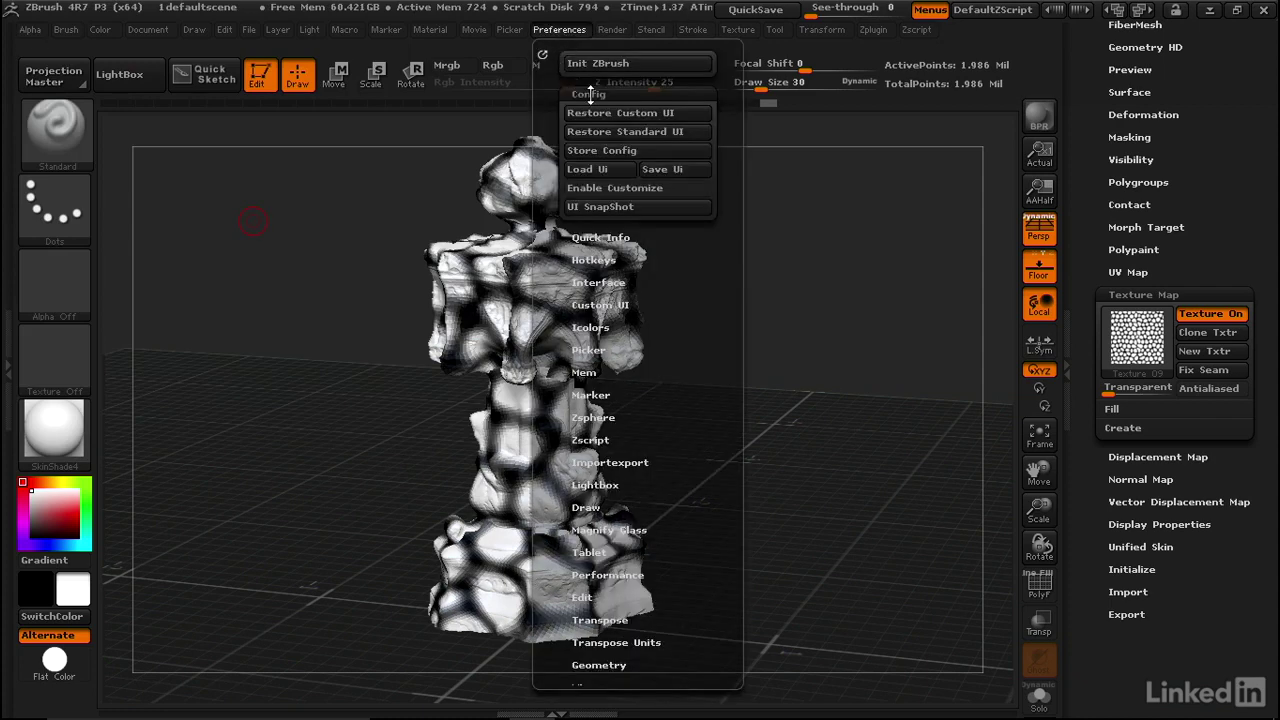
Step: Enable Customize in Preferences > Config and drag the claymode macro onto the top shelf
{"action": "left_click", "coordinate": [613, 187]}
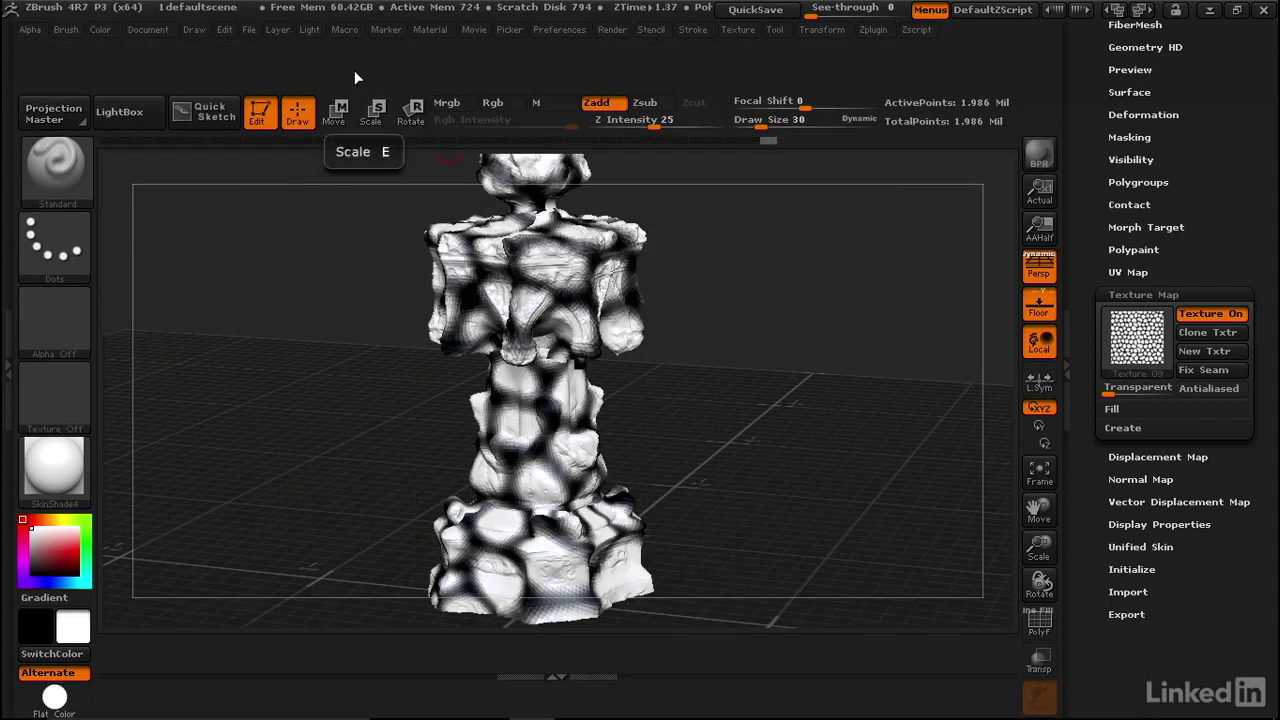
{"action": "left_click", "coordinate": [344, 29]}
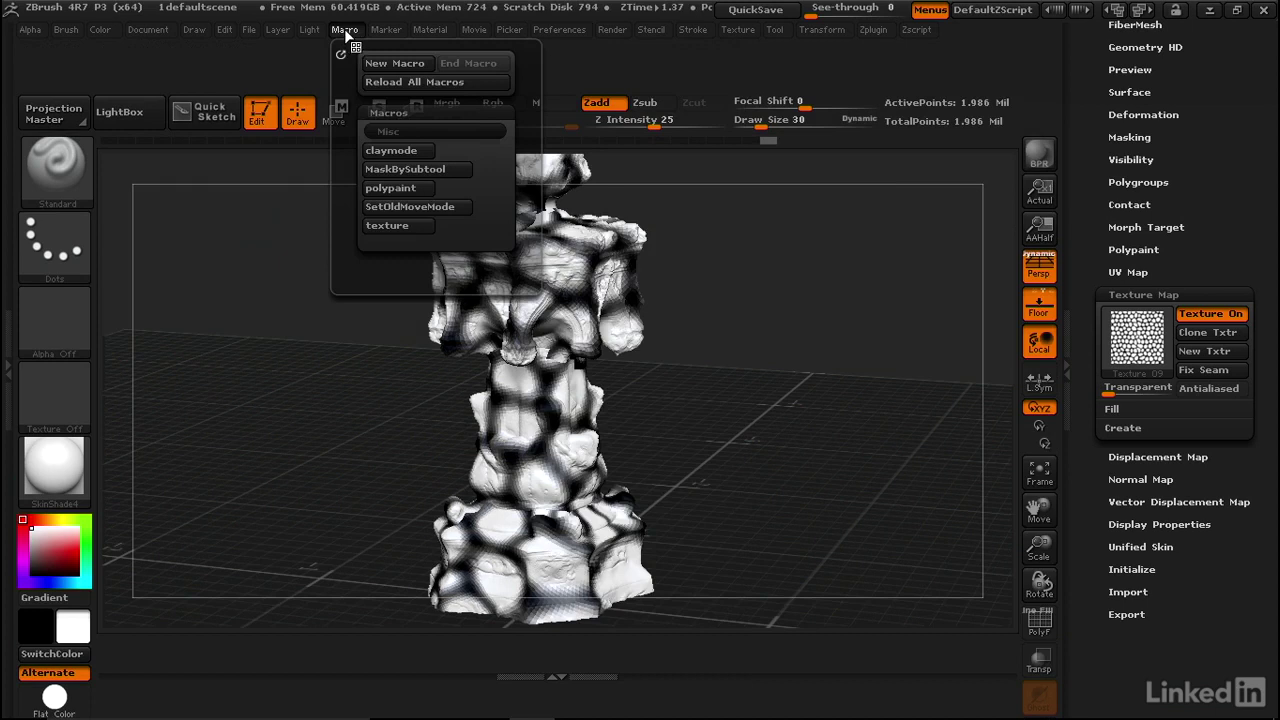
{"action": "left_click", "coordinate": [390, 152]}
{"action": "mouse_move", "coordinate": [391, 152]}
{"action": "left_mouse_down", "text": "ctrl+shift"}
{"action": "mouse_move", "coordinate": [224, 79]}
{"action": "mouse_move", "coordinate": [47, 52]}
{"action": "left_mouse_up", "text": "ctrl+shift"}
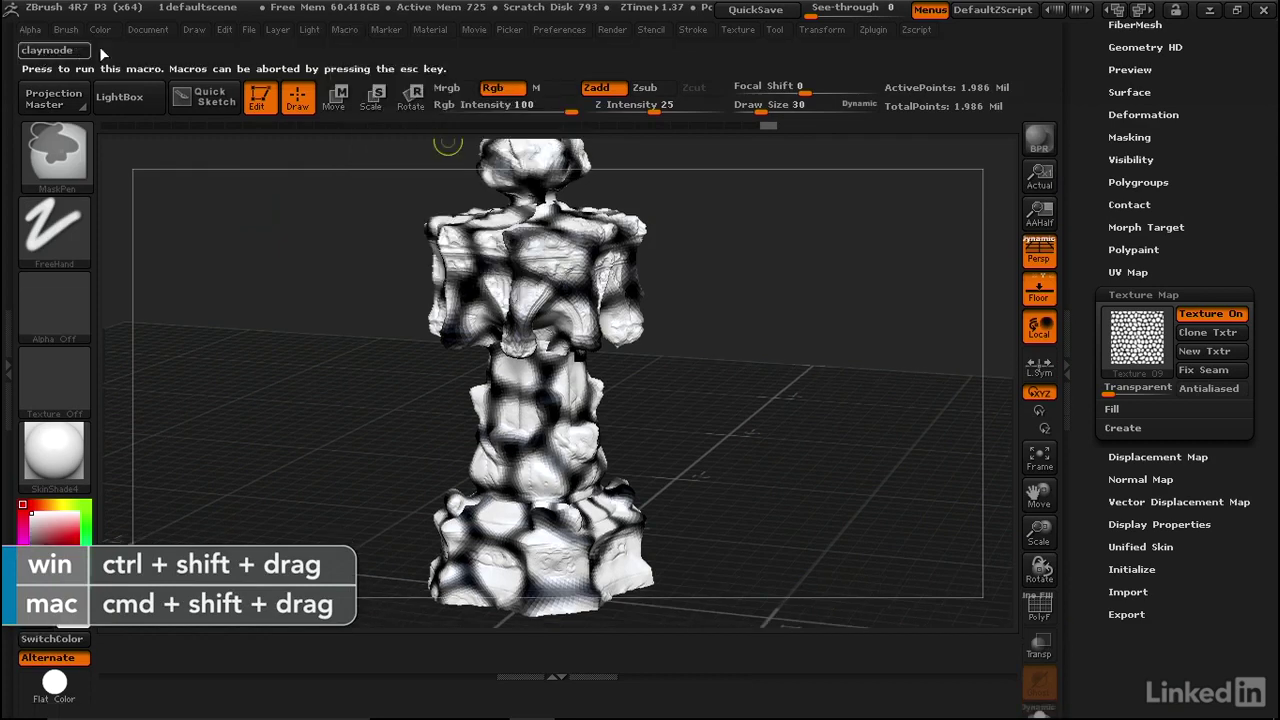
Step: Add polypaint and texture macro buttons beside claymode on the top shelf
{"action": "left_click", "coordinate": [345, 30]}
{"action": "left_click", "coordinate": [400, 189]}
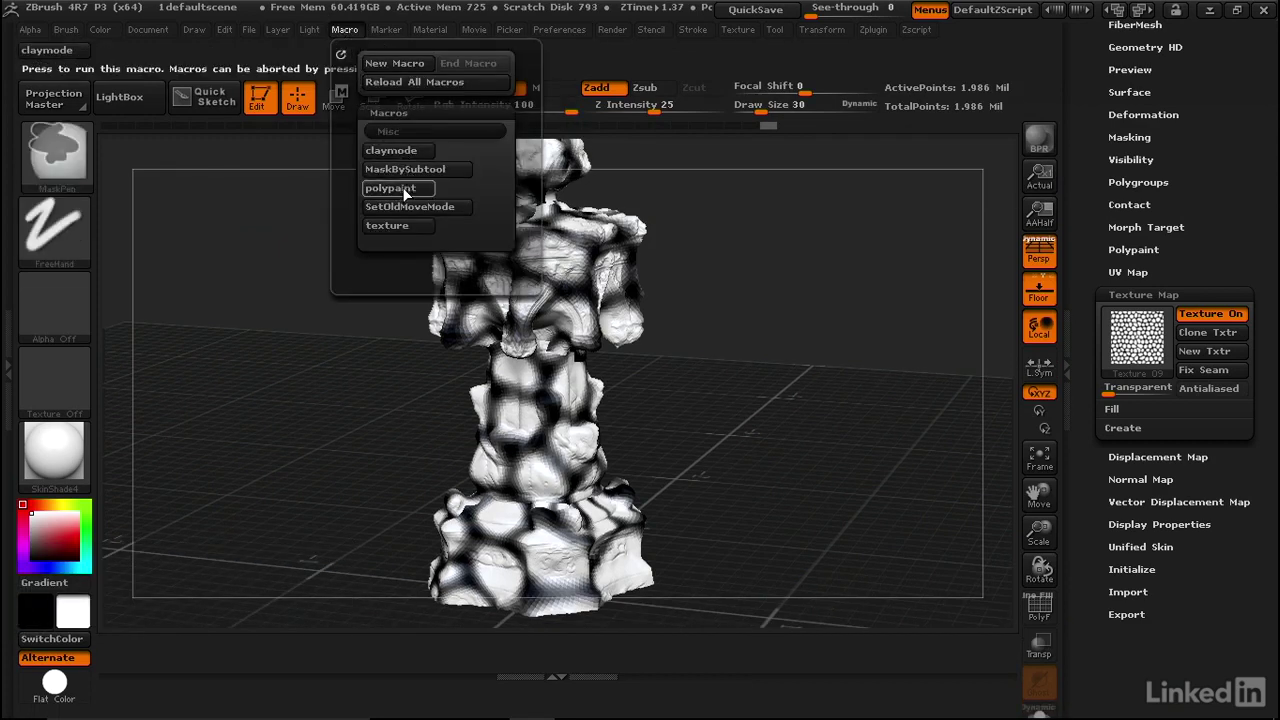
{"action": "mouse_move", "coordinate": [404, 194]}
{"action": "left_mouse_down", "text": "ctrl+shift"}
{"action": "mouse_move", "coordinate": [294, 157]}
{"action": "mouse_move", "coordinate": [121, 50]}
{"action": "left_mouse_up", "text": "ctrl+shift"}
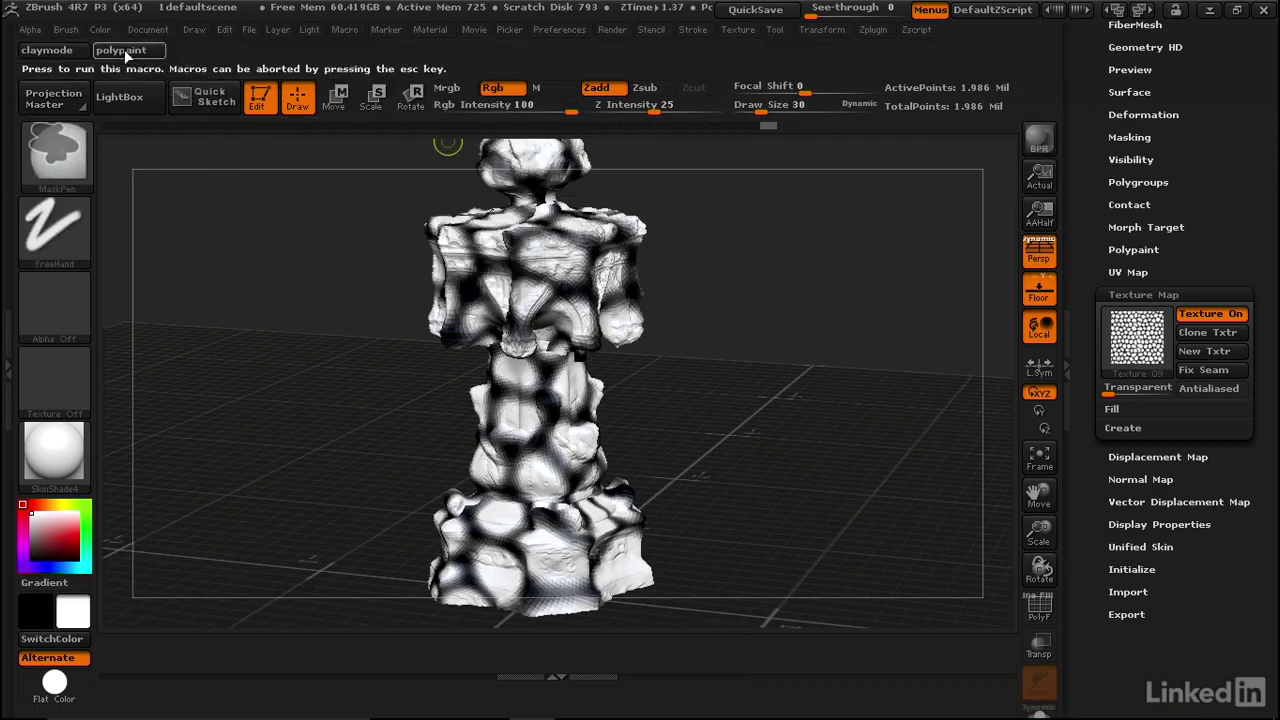
{"action": "left_click", "coordinate": [345, 30]}
{"action": "left_click", "coordinate": [400, 224]}
{"action": "left_click_drag", "start_coordinate": [396, 224], "coordinate": [202, 52], "text": "ctrl+shift"}
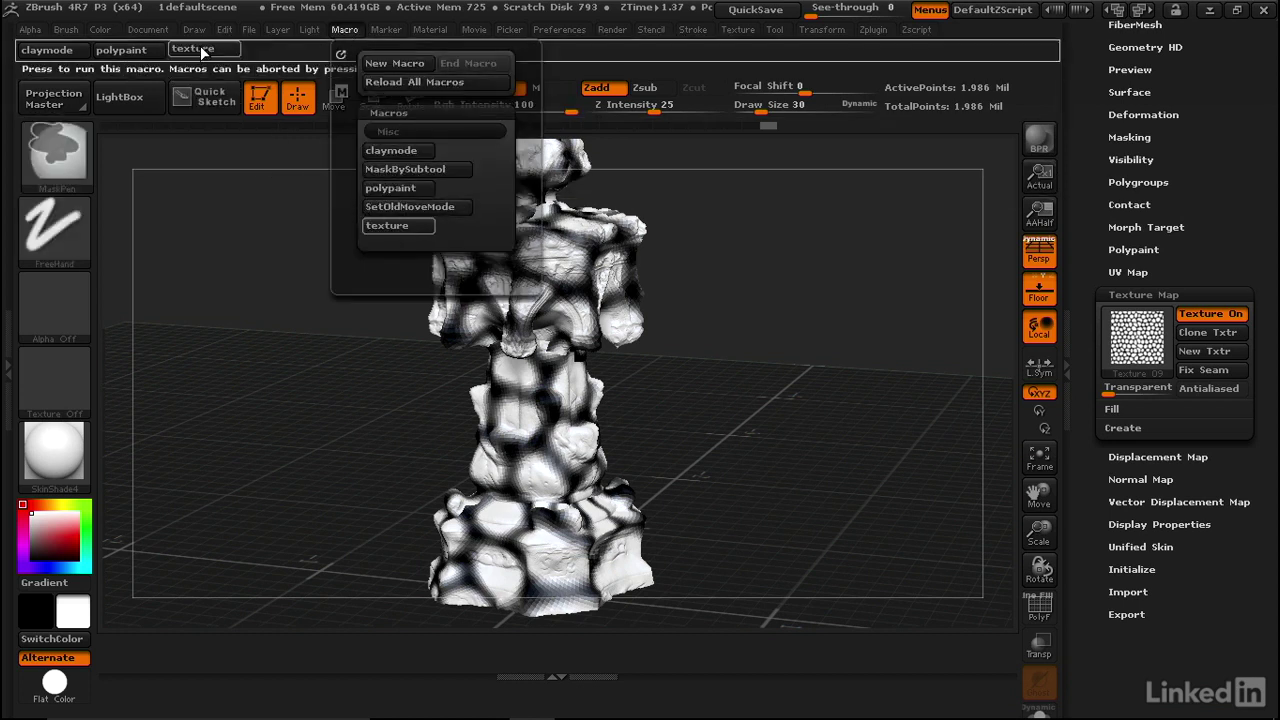
{"action": "left_click", "coordinate": [194, 49]}
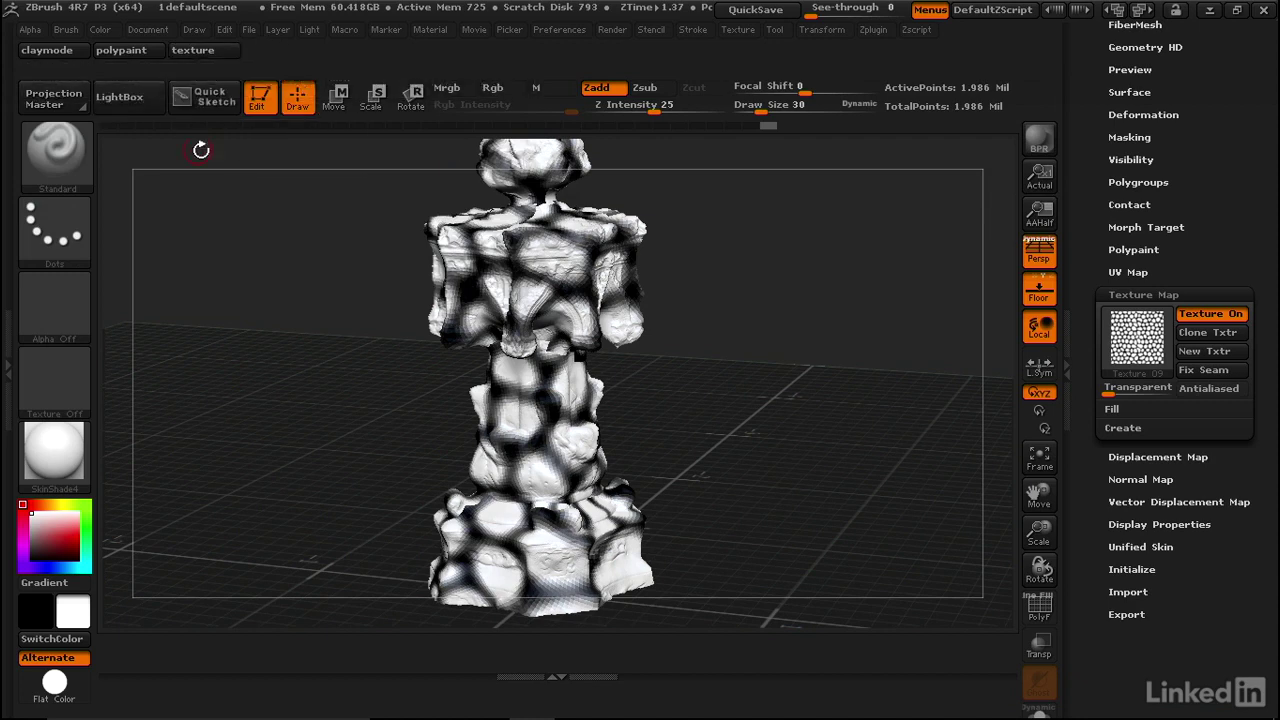
Step: Cycle the pillar repeatedly through the claymode, polypaint and texture macro buttons
{"action": "left_click", "coordinate": [46, 49]}
{"action": "left_click", "coordinate": [136, 51]}
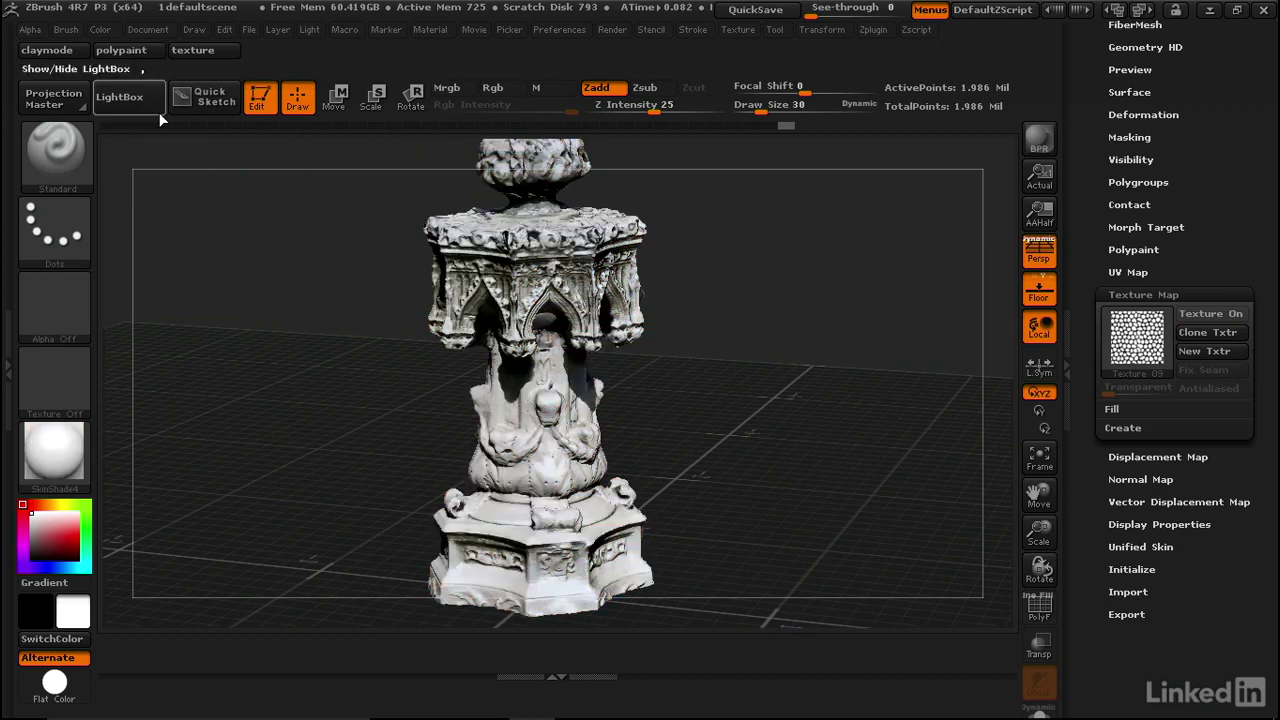
{"action": "left_click", "coordinate": [197, 52]}
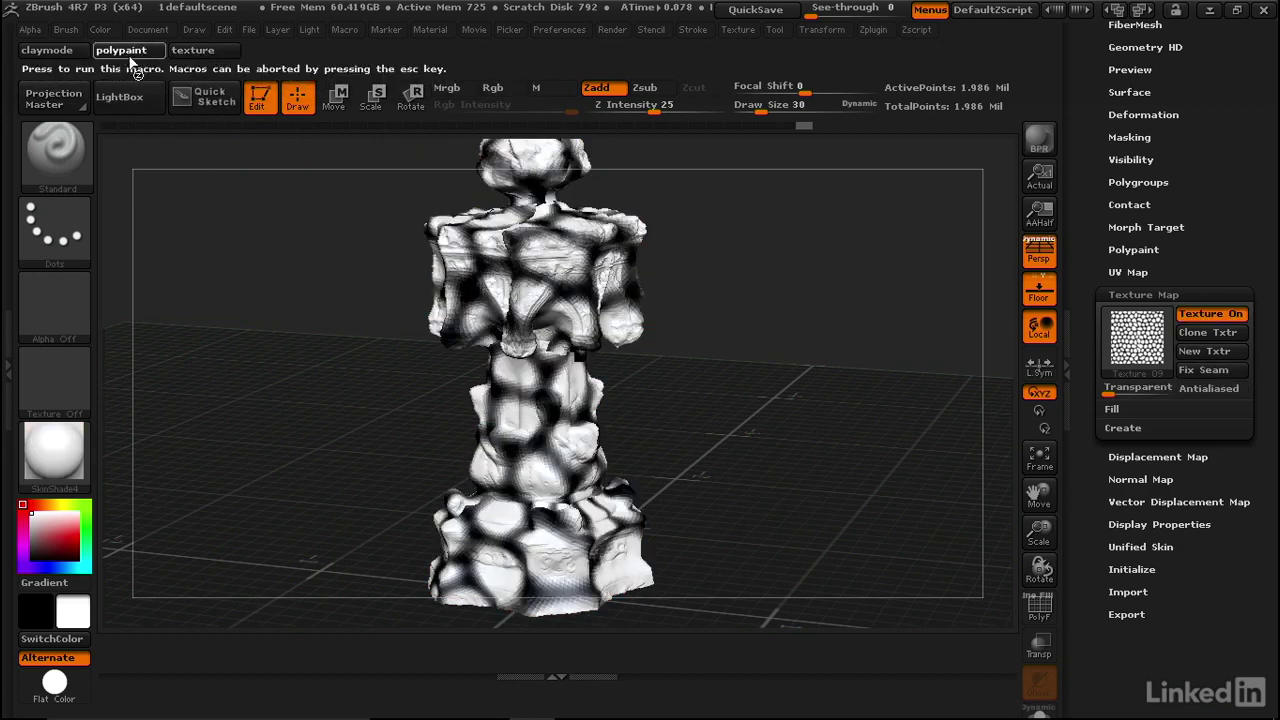
{"action": "left_click", "coordinate": [46, 49]}
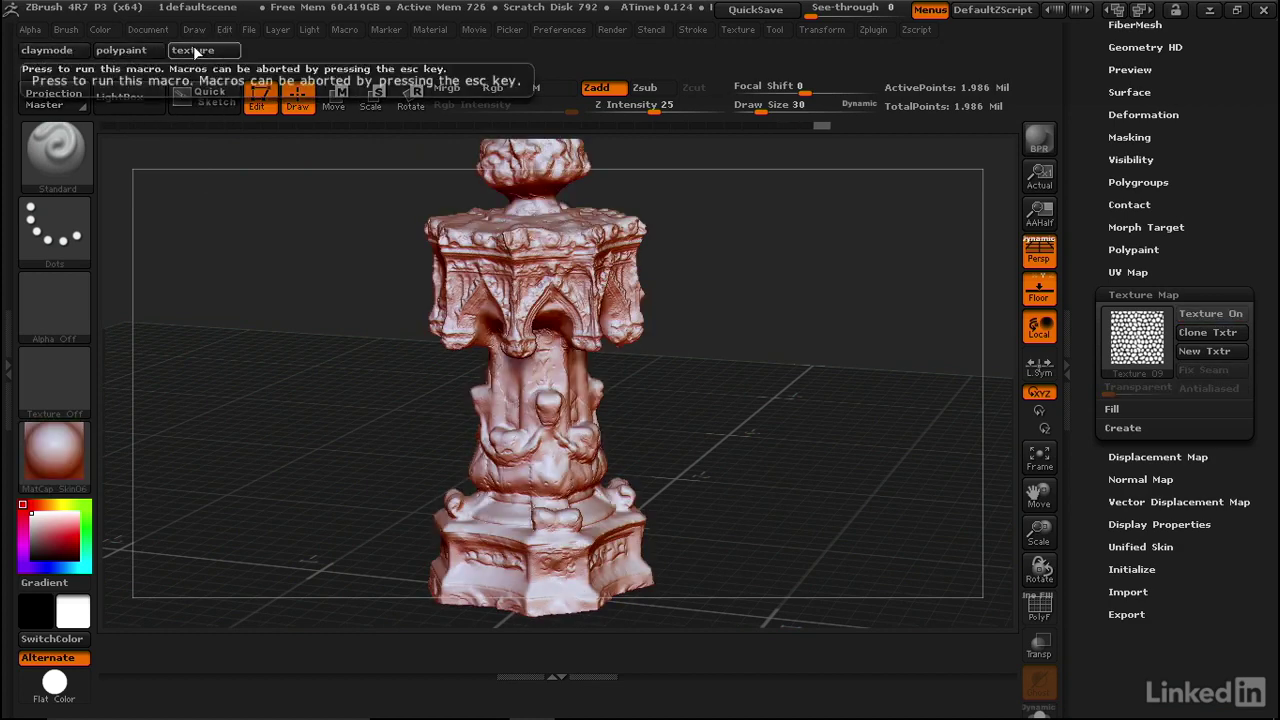
{"action": "left_click", "coordinate": [193, 45]}
{"action": "left_click", "coordinate": [137, 45]}
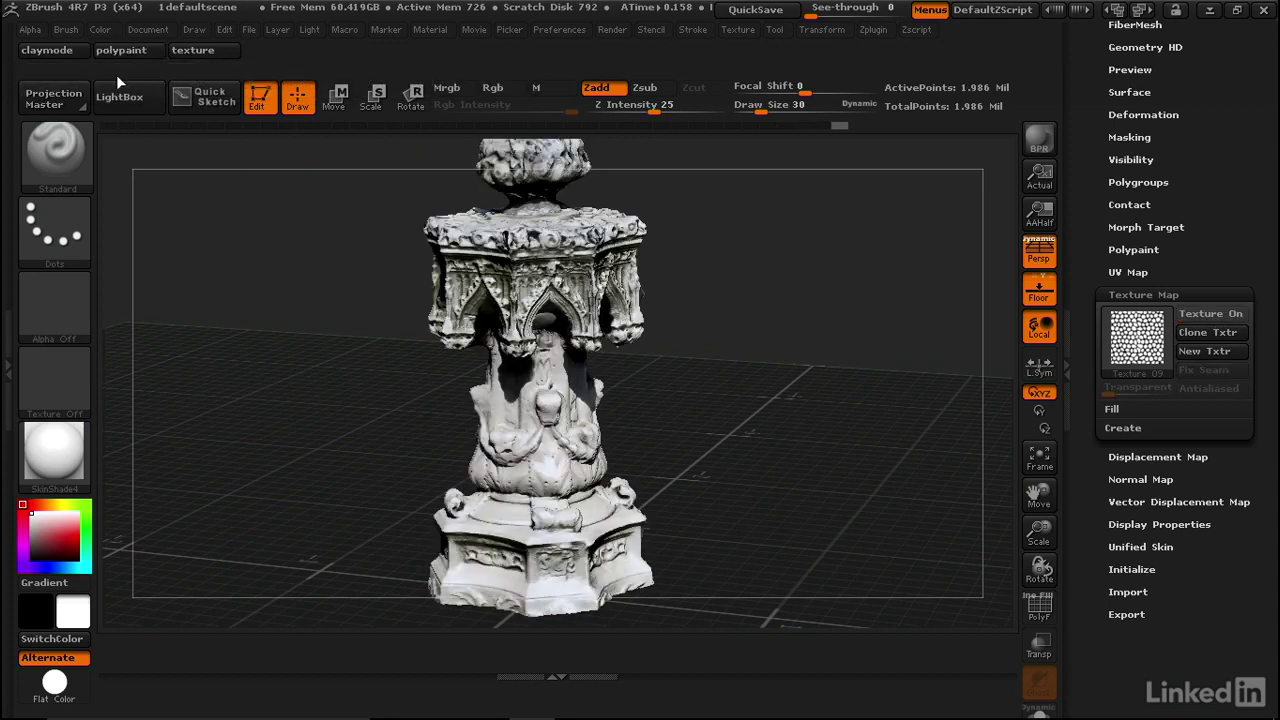
{"action": "left_click", "coordinate": [65, 49]}
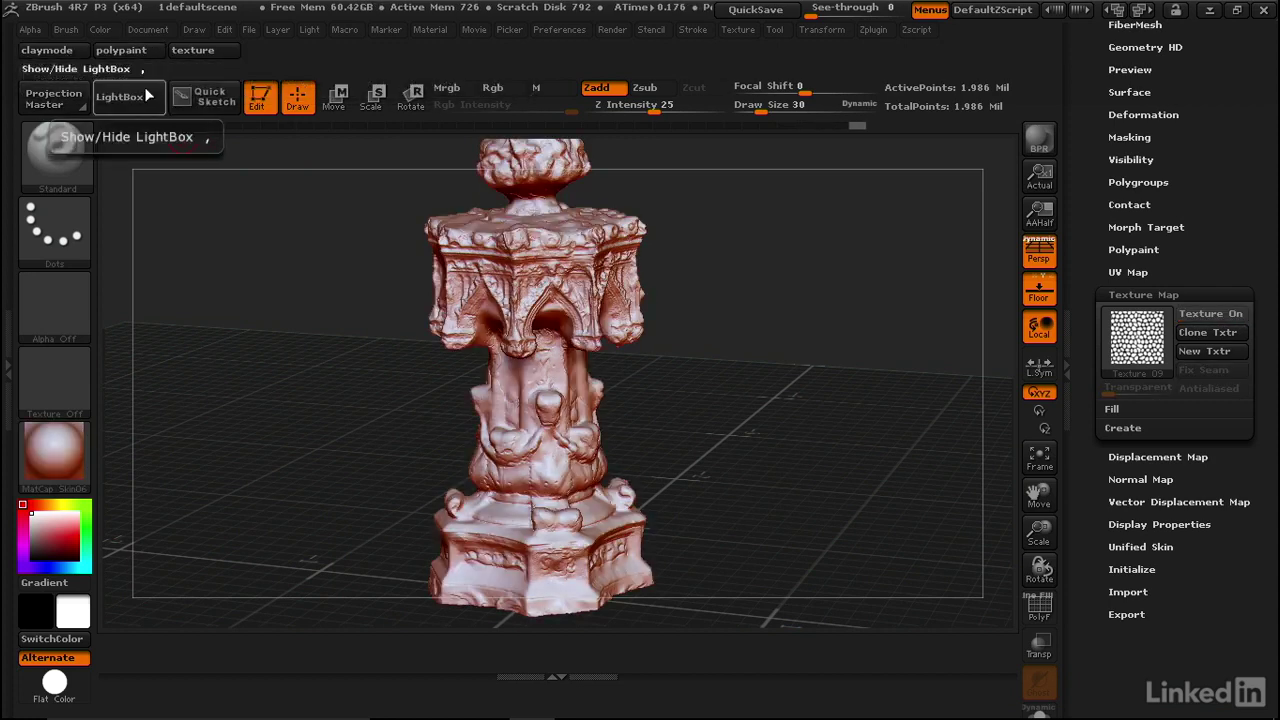
Step: Check the material choice and texture map settings, and turn polypaint colouring back on
{"action": "left_click", "coordinate": [74, 454]}
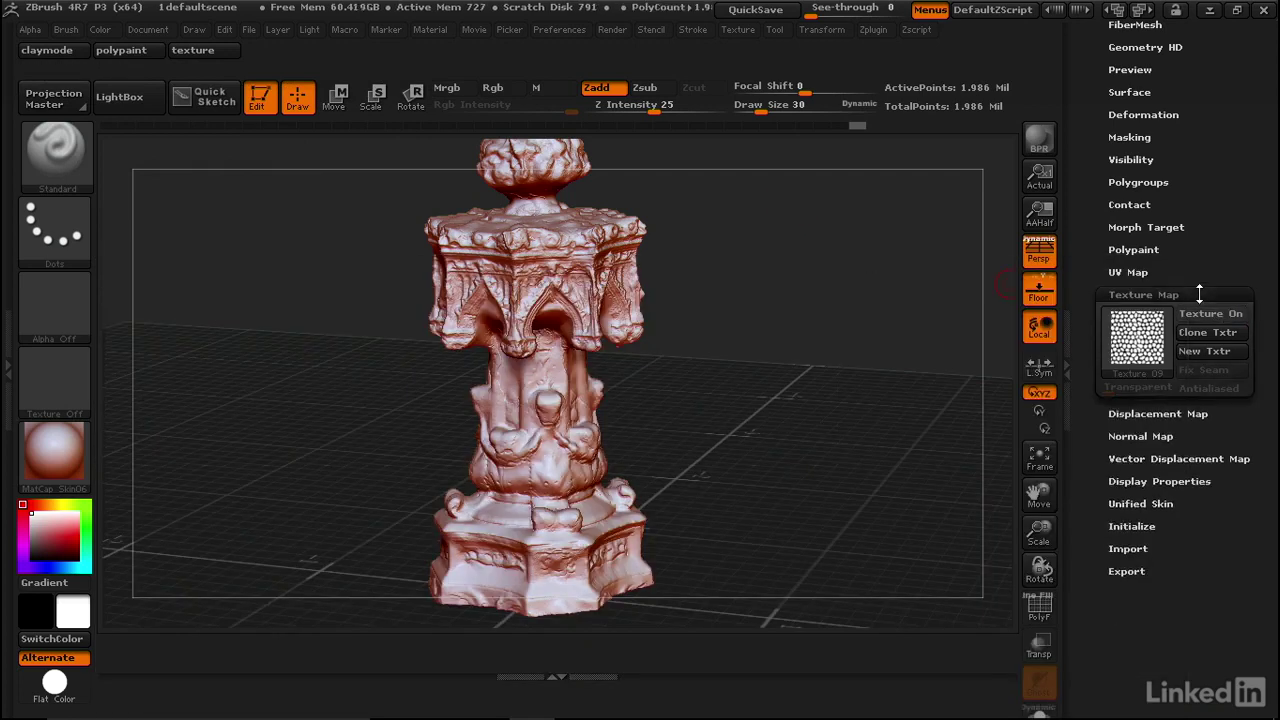
{"action": "left_click", "coordinate": [1199, 293]}
{"action": "left_click", "coordinate": [1199, 294]}
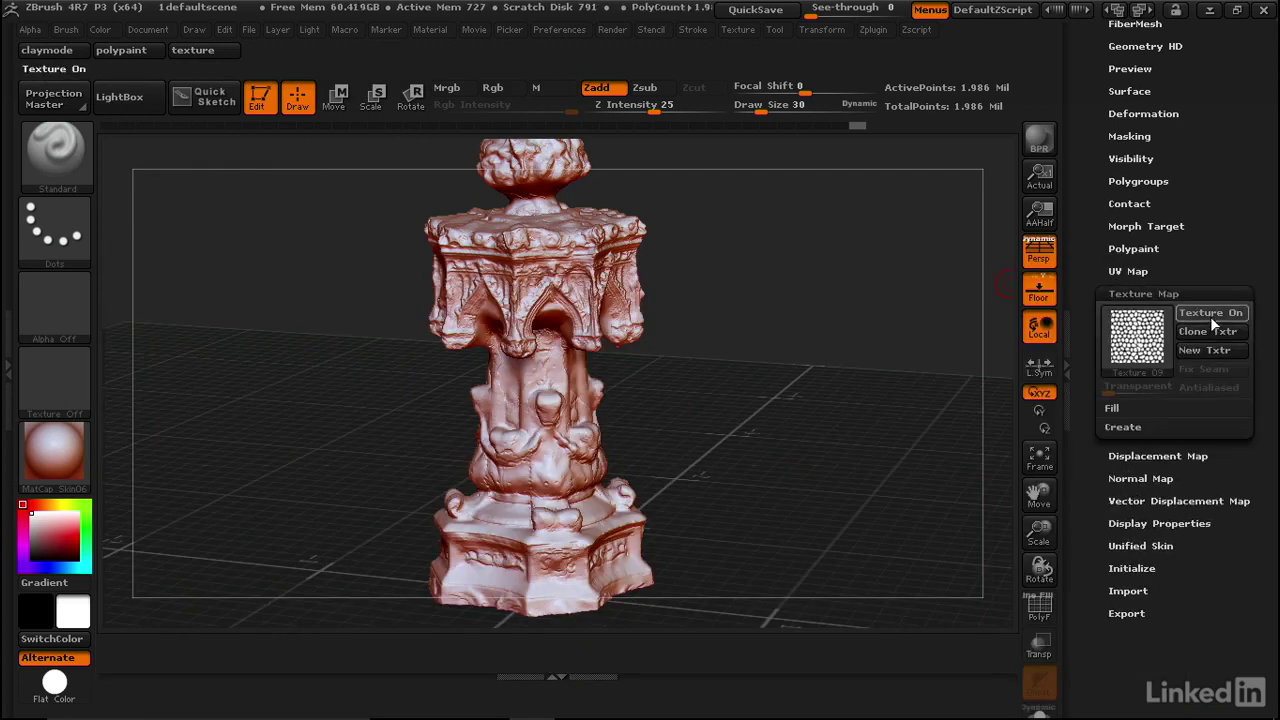
{"action": "left_click", "coordinate": [1134, 250]}
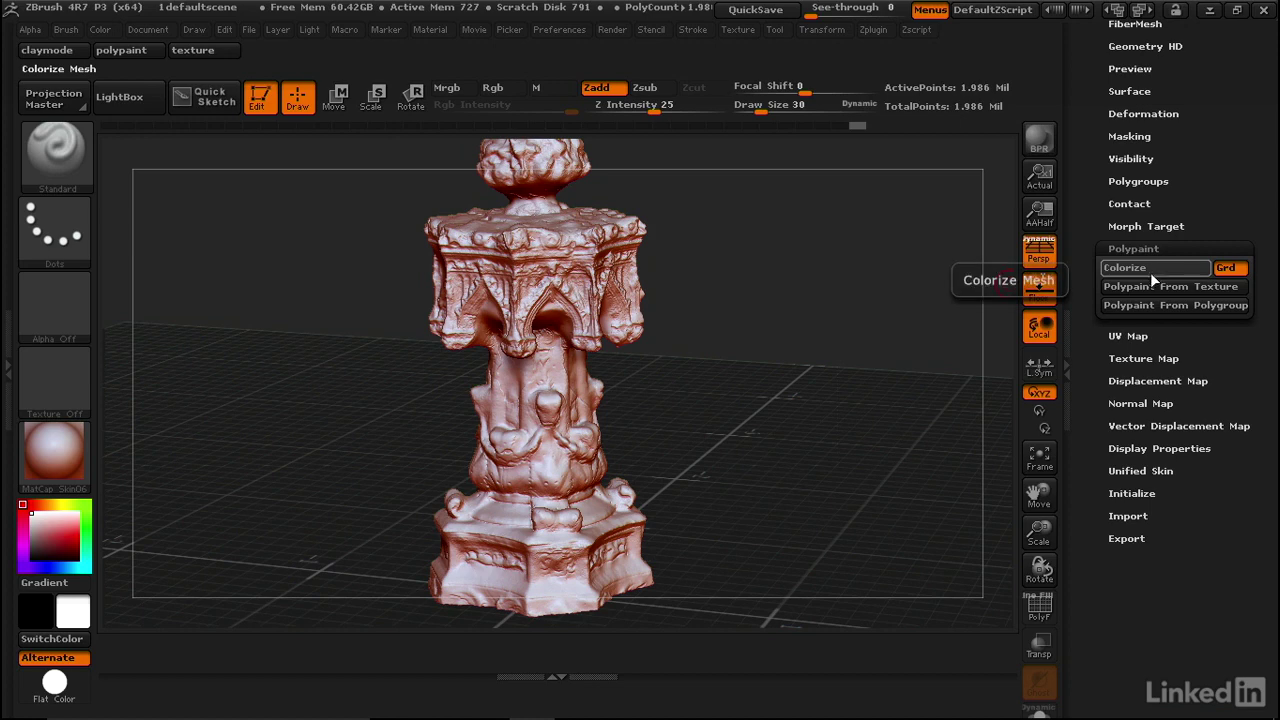
{"action": "left_click", "coordinate": [1145, 270]}
Step: Run claymode, polypaint, then texture again, ending on the Texture 09 SkinShade4 look
{"action": "left_click", "coordinate": [63, 55]}
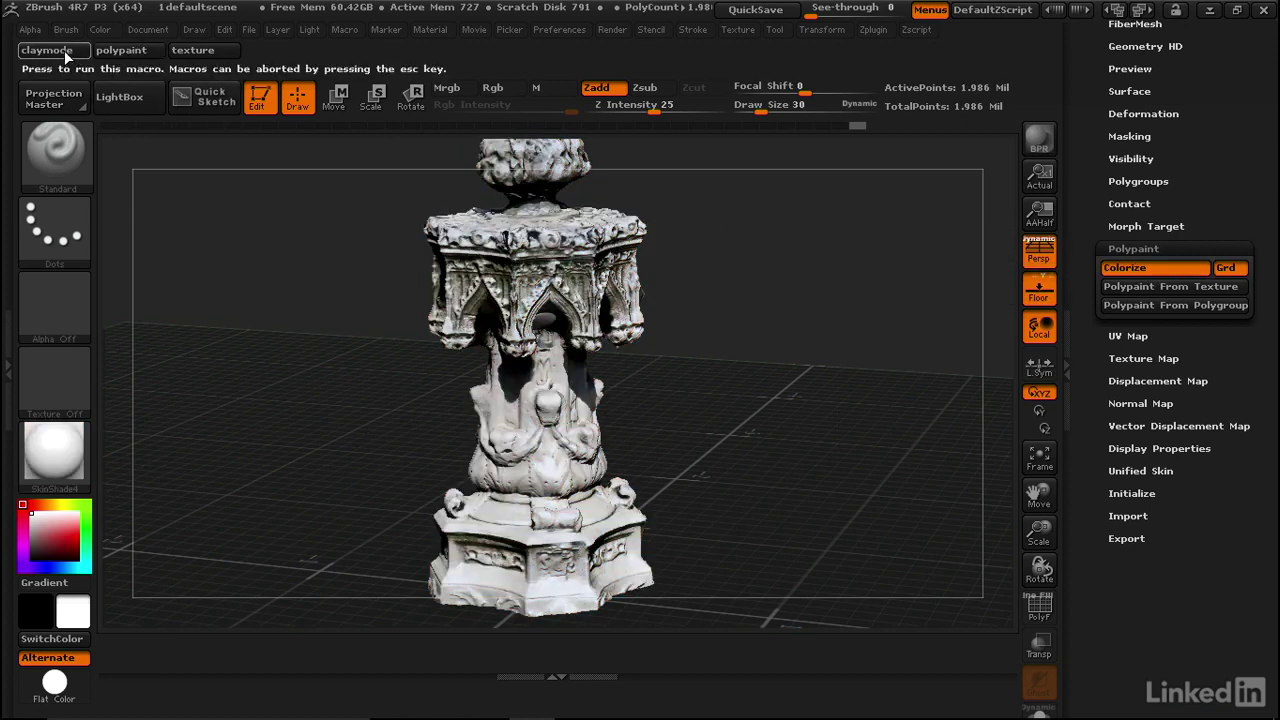
{"action": "left_click", "coordinate": [120, 50]}
{"action": "left_click", "coordinate": [190, 51]}
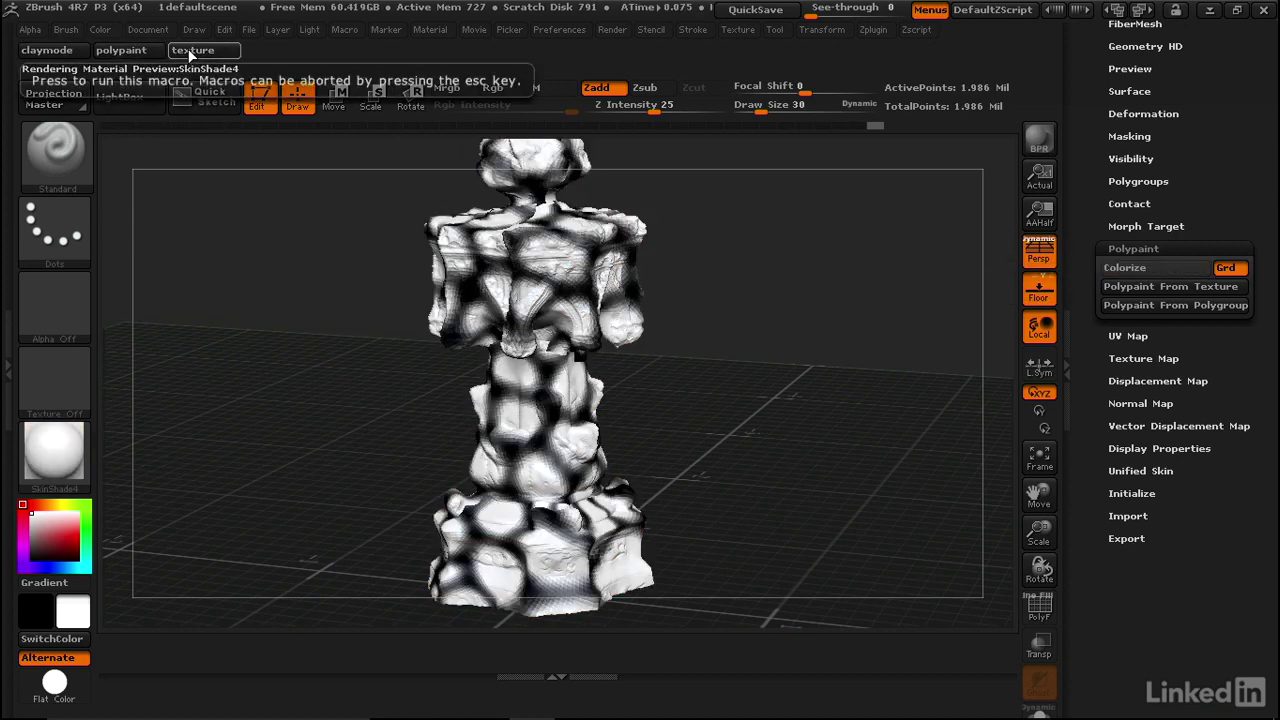